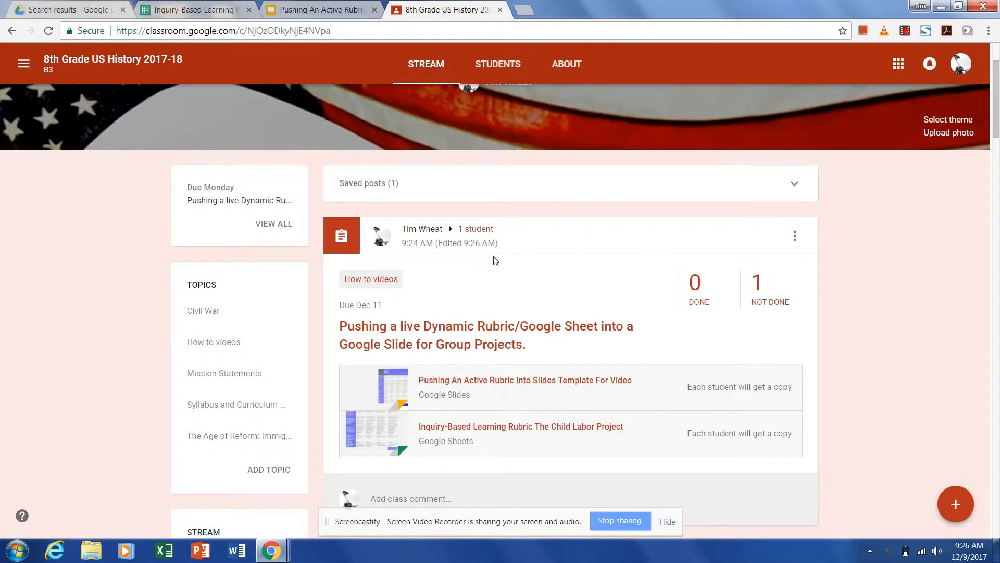
- Open the rubric assignment post for editing and close it without changes
{"action": "left_click", "coordinate": [795, 236]}
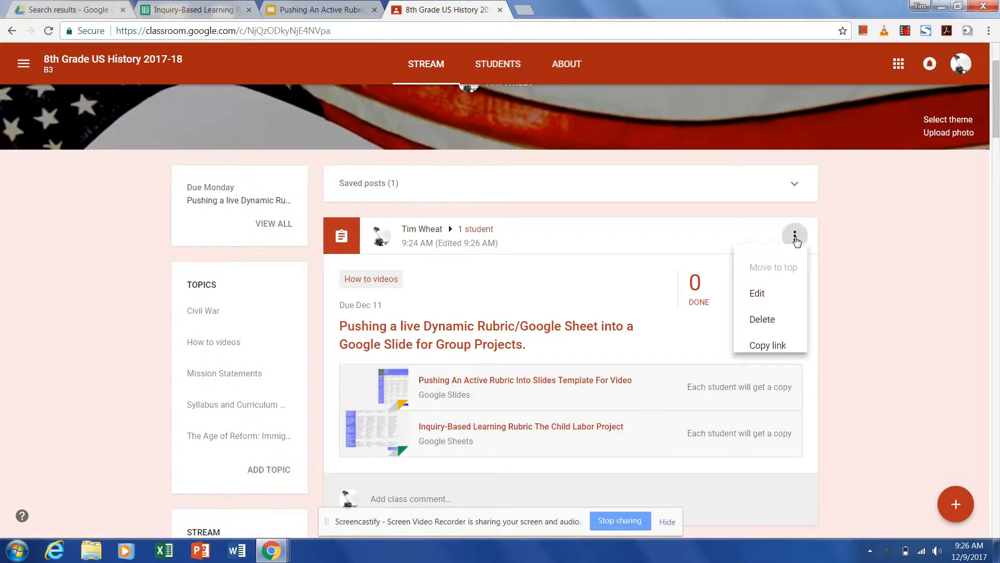
{"action": "left_click", "coordinate": [759, 301]}
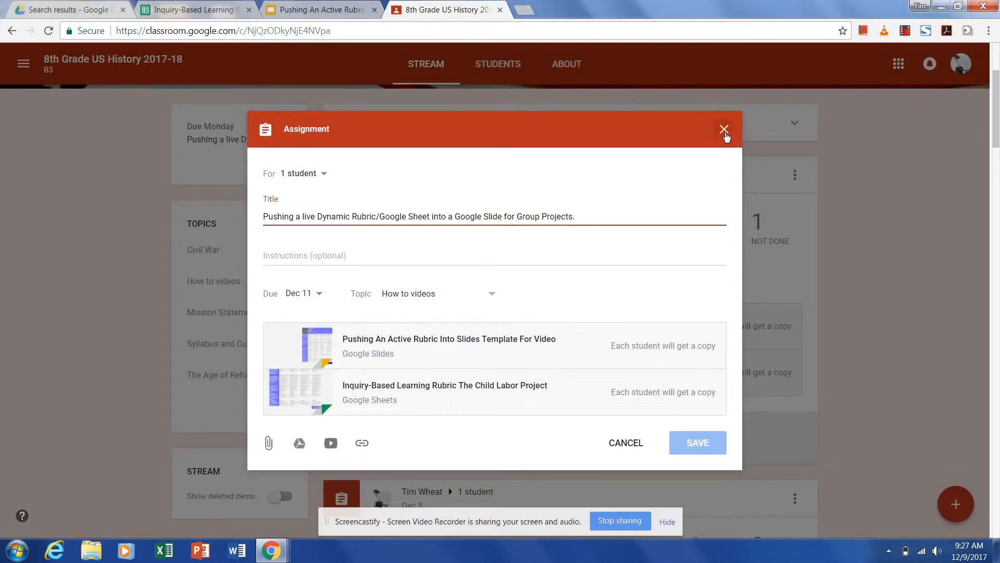
{"action": "left_click", "coordinate": [724, 129]}
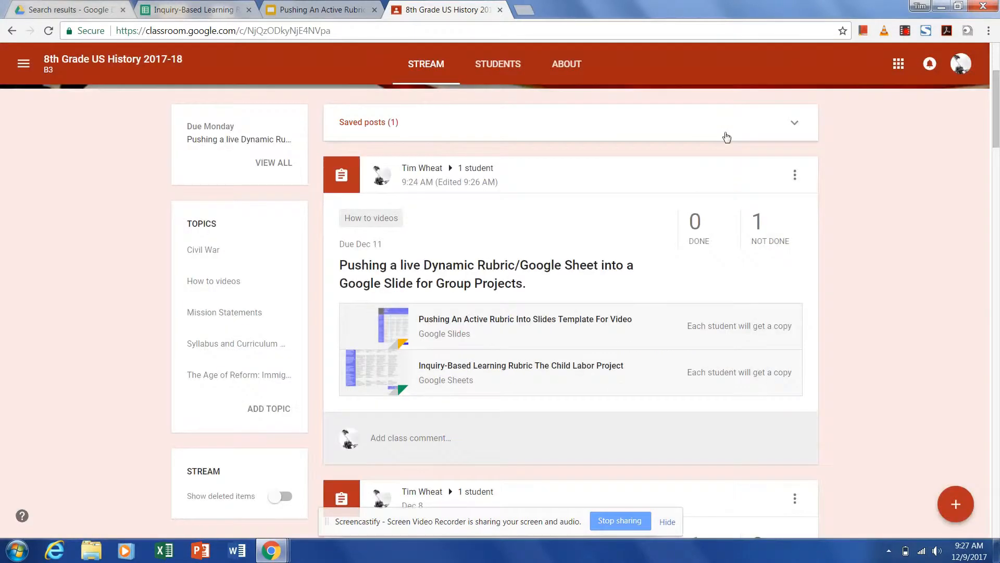
- In the rubric sheet, score Knowledge and Understanding 6 and Critical Thinking 5 in the Totals column
{"action": "left_click", "coordinate": [333, 14]}
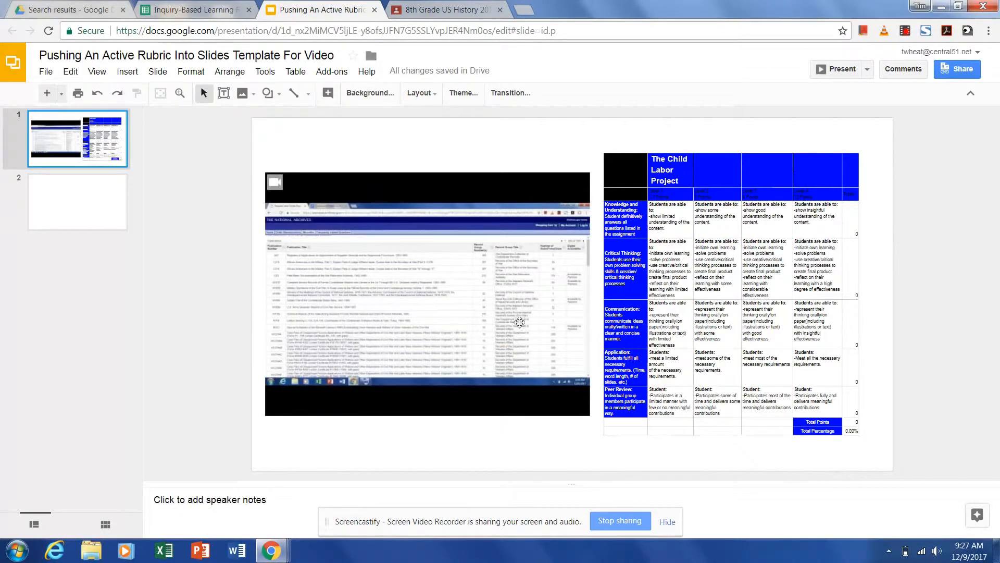
{"action": "left_click", "coordinate": [183, 11]}
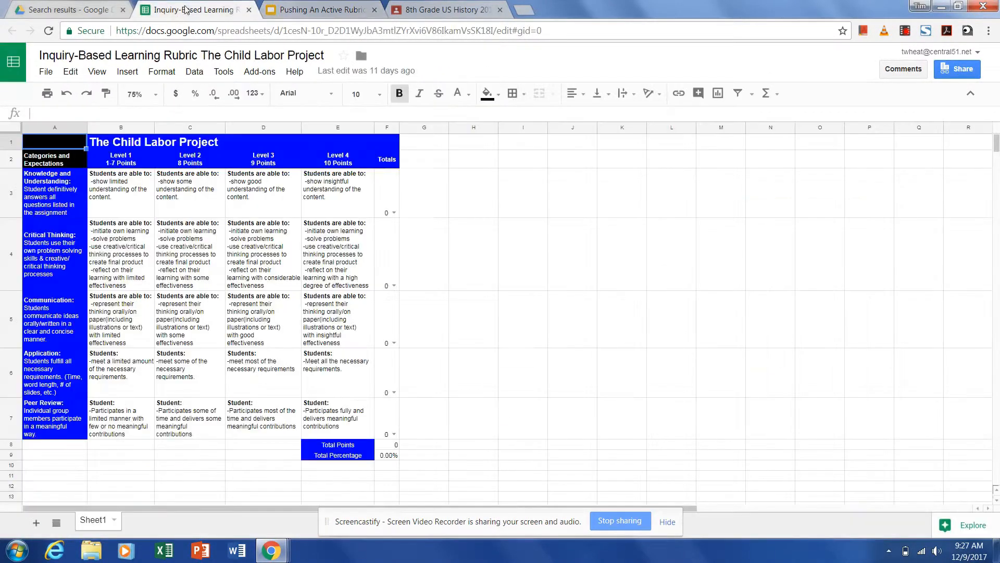
{"action": "left_click", "coordinate": [394, 212]}
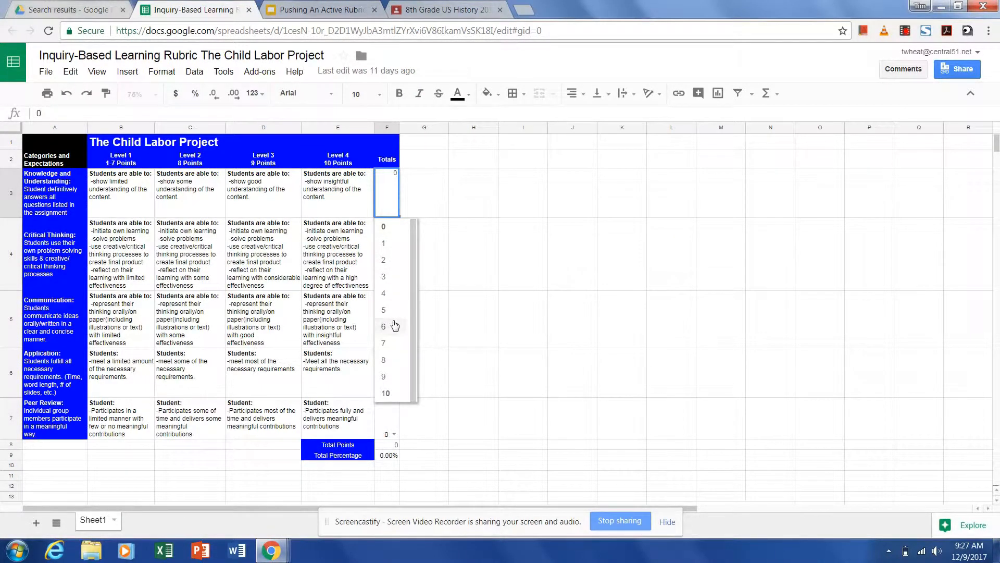
{"action": "left_click", "coordinate": [391, 326]}
{"action": "left_click", "coordinate": [393, 286]}
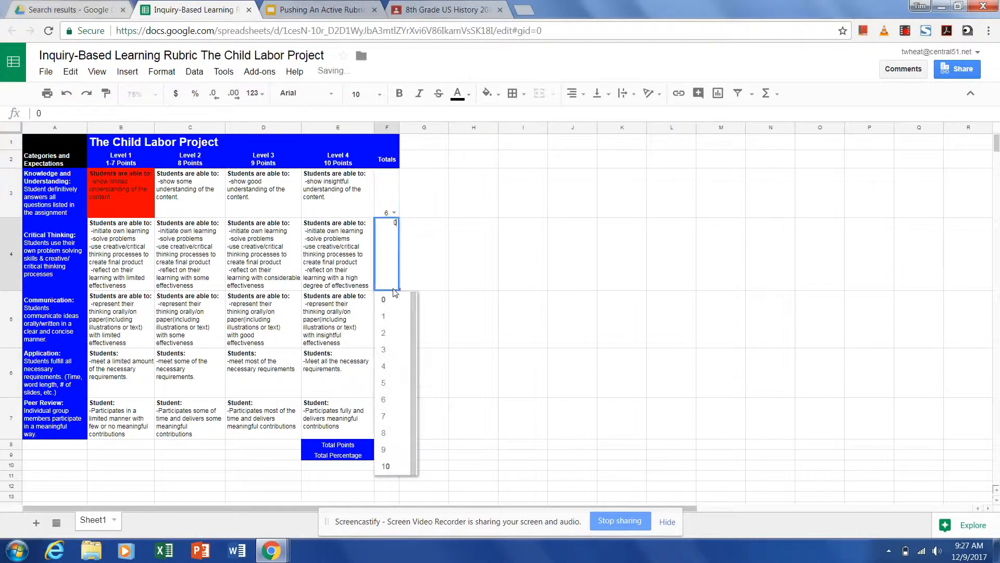
{"action": "left_click", "coordinate": [395, 388]}
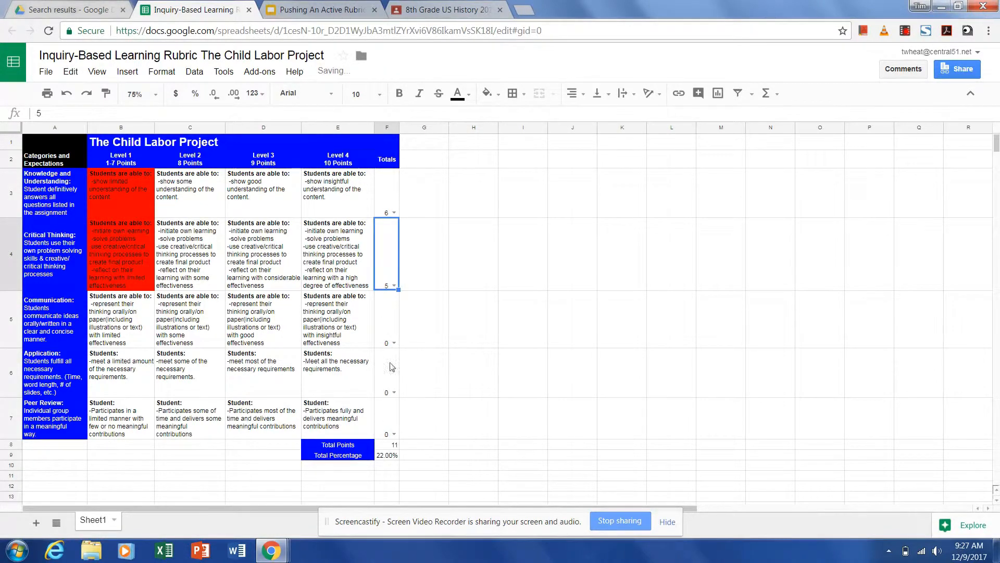
- Score Communication 9 and Application 10 in the rubric's Totals column
{"action": "left_click", "coordinate": [394, 343]}
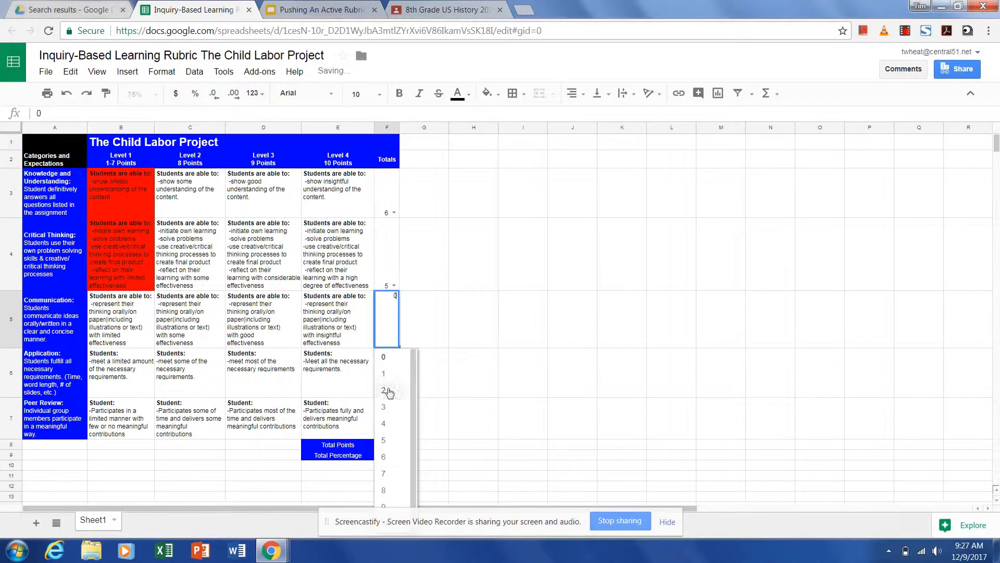
{"action": "left_click", "coordinate": [392, 506]}
{"action": "left_click", "coordinate": [668, 522]}
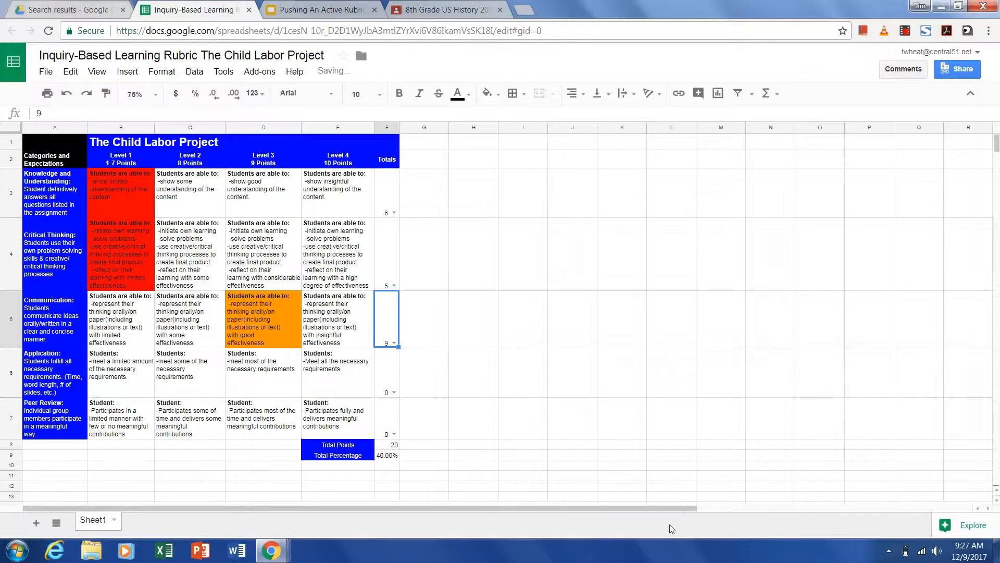
{"action": "left_click", "coordinate": [393, 392]}
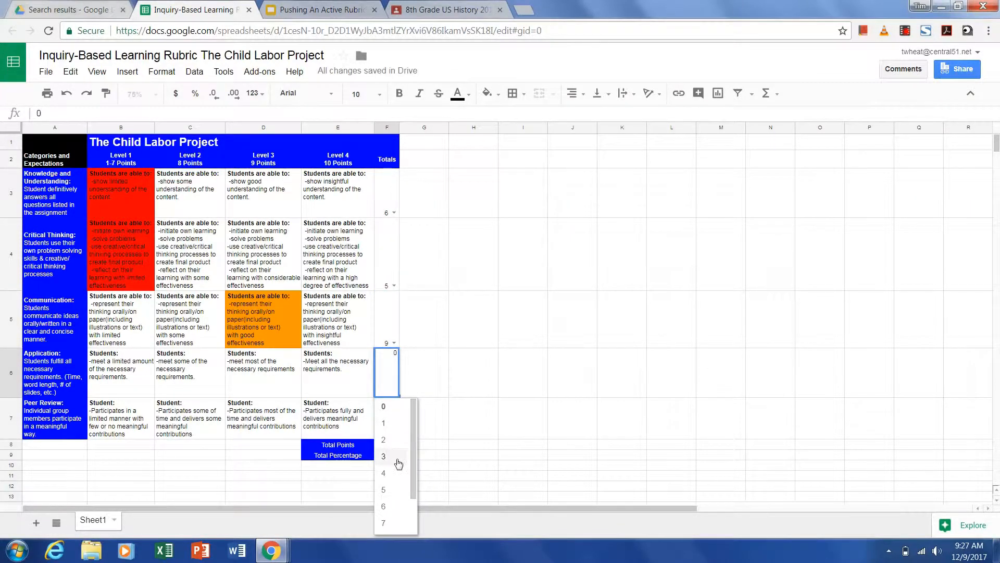
{"action": "scroll", "coordinate": [397, 463], "scroll_direction": "down", "scroll_amount": 2}
{"action": "left_click", "coordinate": [393, 525]}
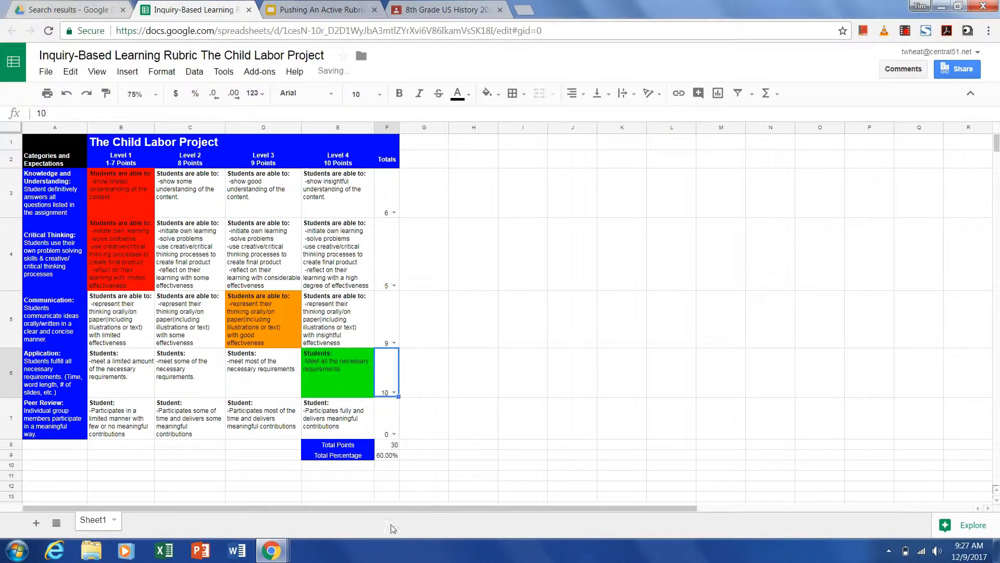
- Score Peer Review 9 in the rubric's Totals column
{"action": "left_click", "coordinate": [394, 433]}
{"action": "scroll", "coordinate": [389, 481], "scroll_direction": "down", "scroll_amount": 1}
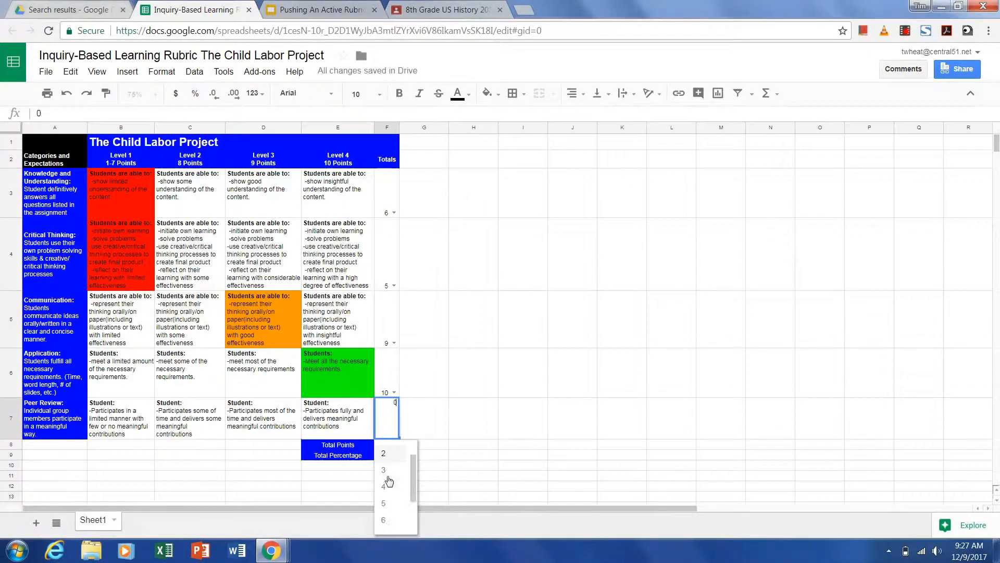
{"action": "scroll", "coordinate": [388, 480], "scroll_direction": "down", "scroll_amount": 2}
{"action": "left_click", "coordinate": [385, 518]}
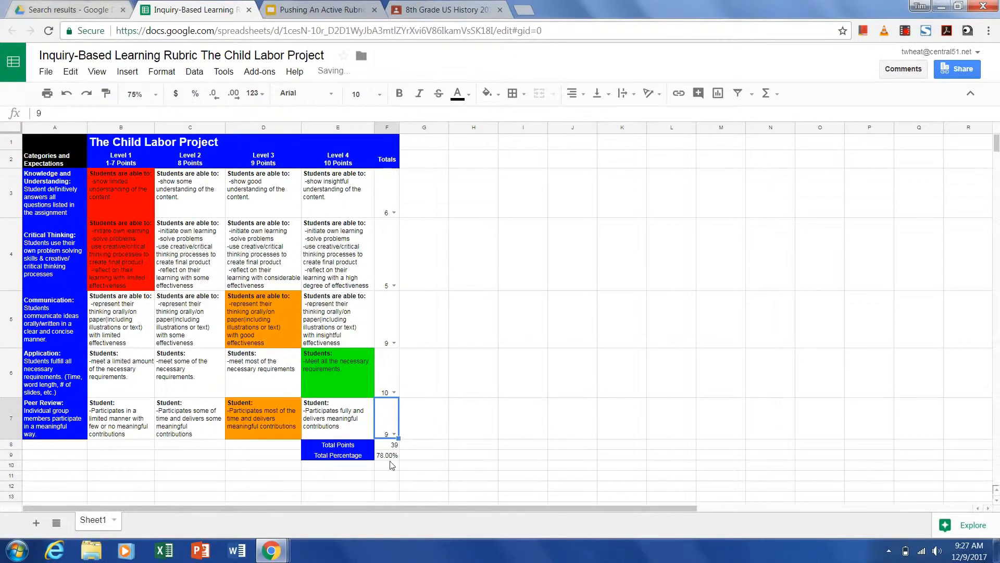
- Update the linked rubric table on the first slide of the Slides template
{"action": "left_click", "coordinate": [318, 9]}
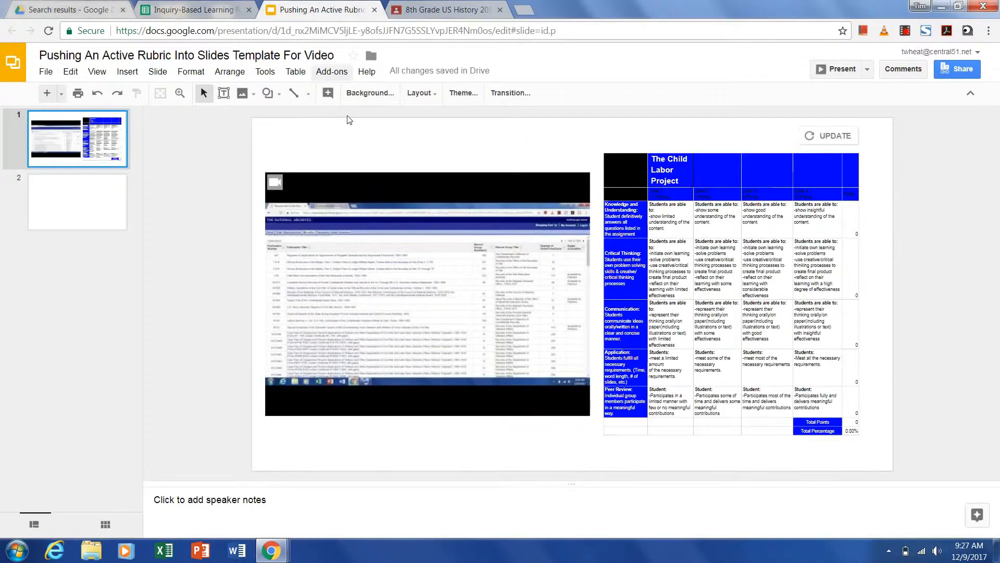
{"action": "left_click", "coordinate": [834, 137]}
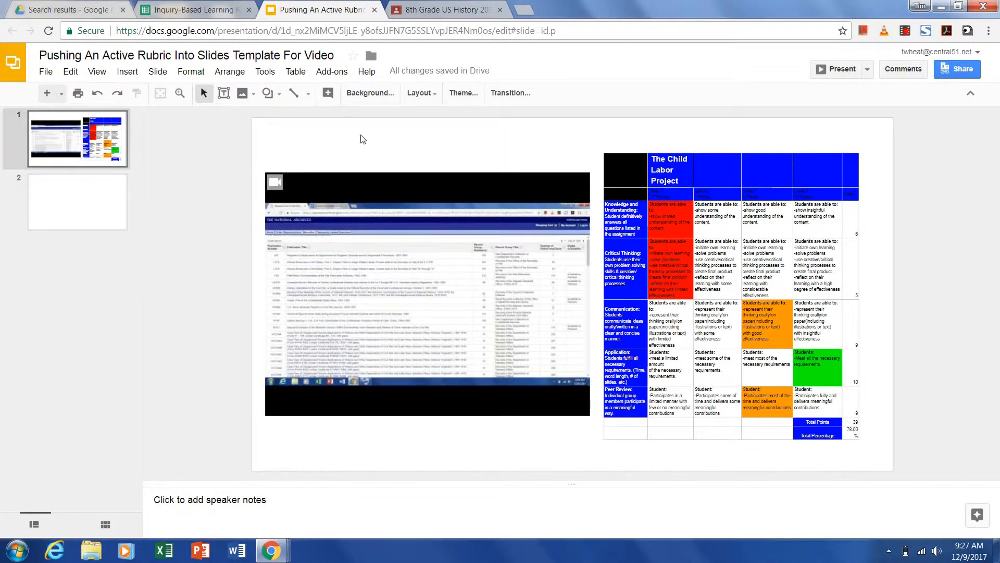
- Review the presentation's page setup, keeping the custom 20 × 11 inch size
{"action": "left_click", "coordinate": [46, 71]}
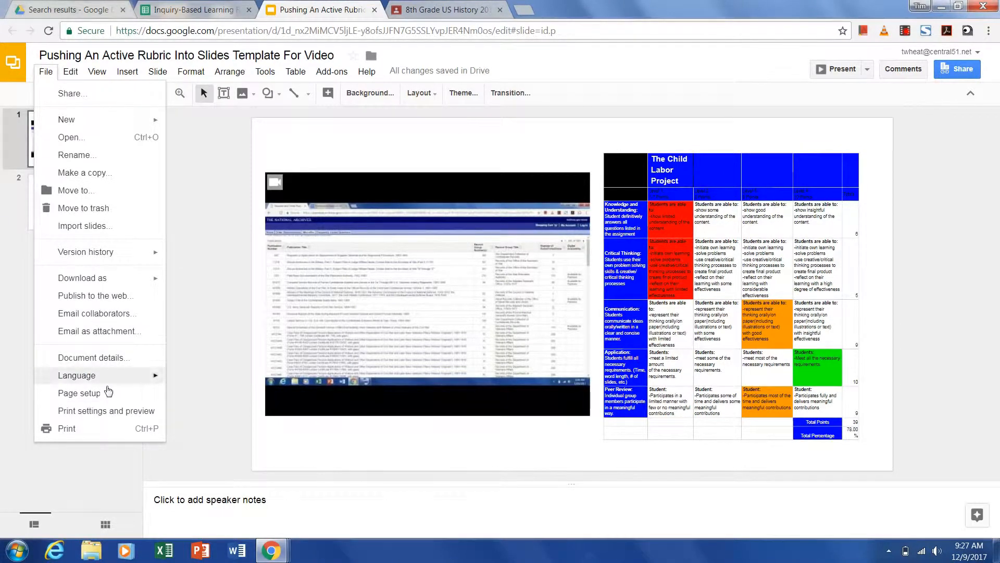
{"action": "left_click", "coordinate": [103, 393]}
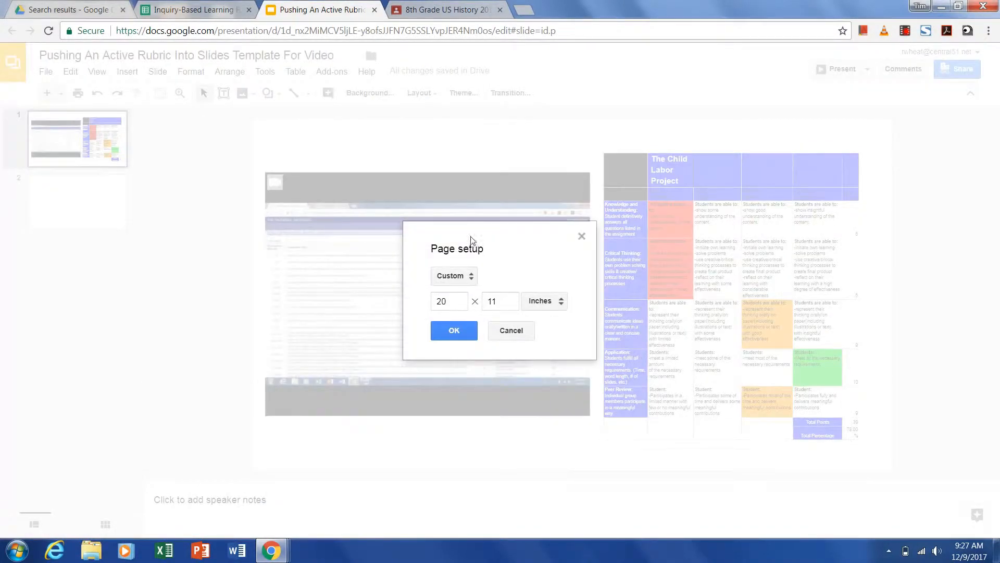
{"action": "left_click", "coordinate": [473, 279]}
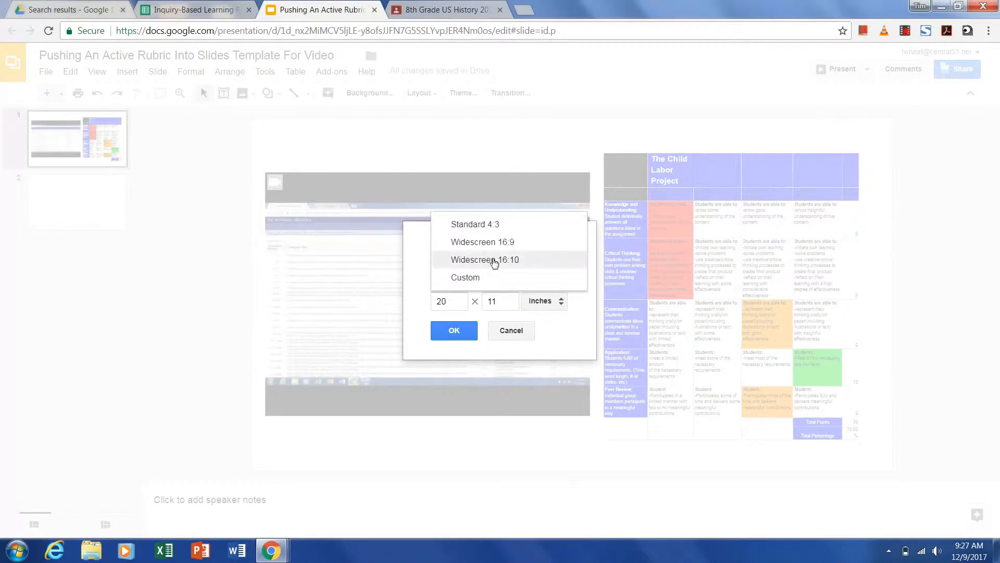
{"action": "left_click", "coordinate": [420, 285]}
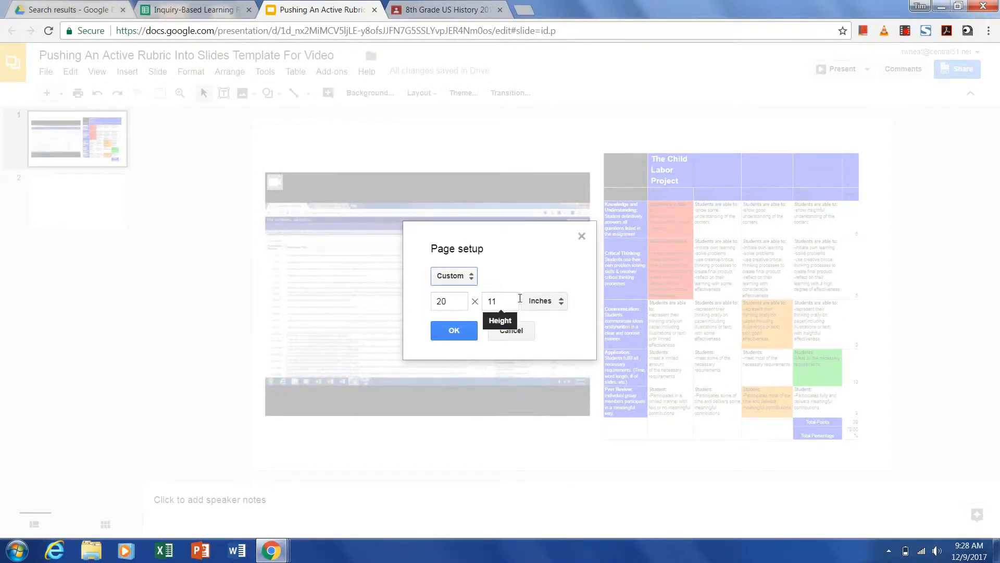
{"action": "left_click", "coordinate": [461, 332]}
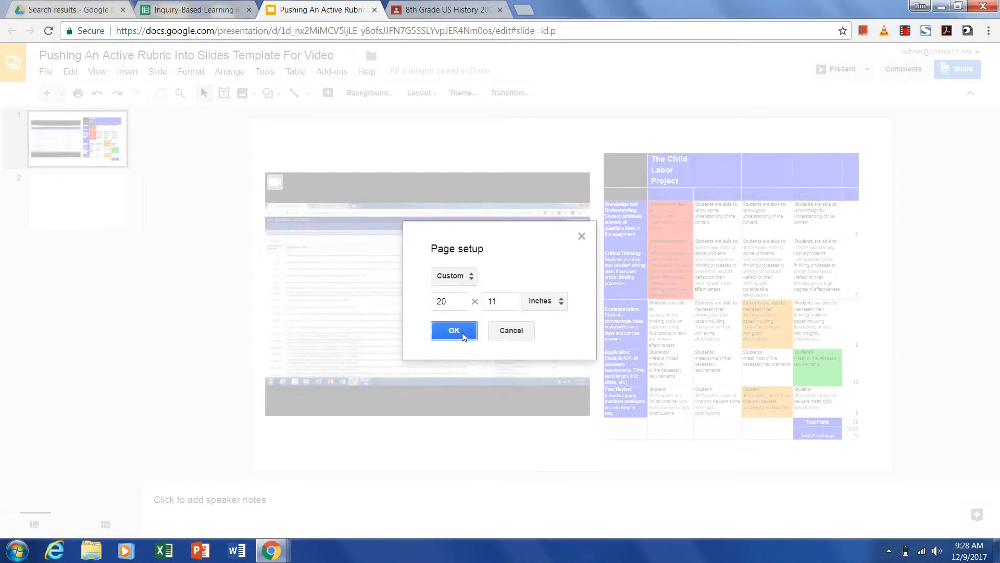
- Open the Slides template attached to the assignment, view its second slide, and close that tab
{"action": "left_click", "coordinate": [439, 5]}
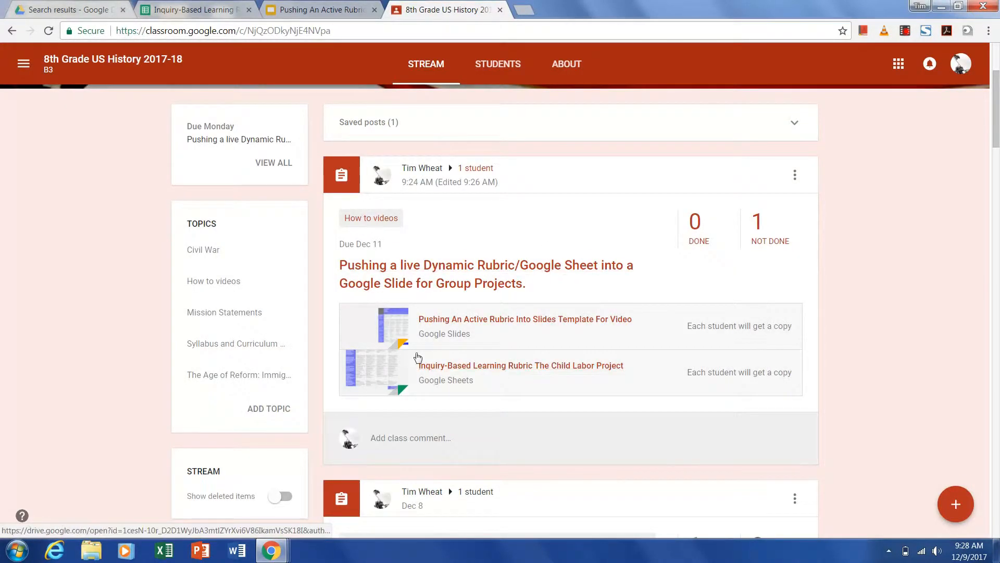
{"action": "left_click", "coordinate": [569, 320]}
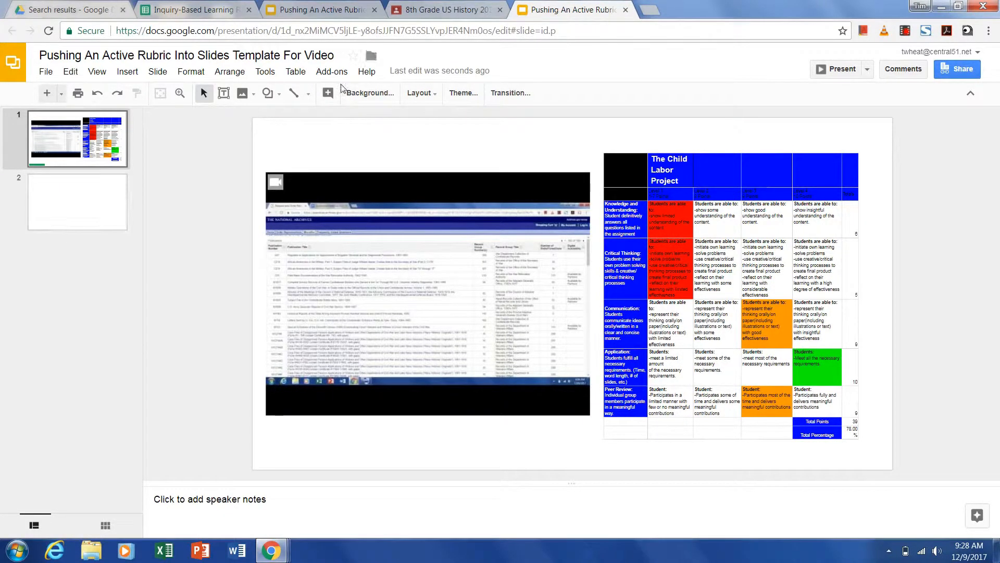
{"action": "left_click", "coordinate": [70, 199]}
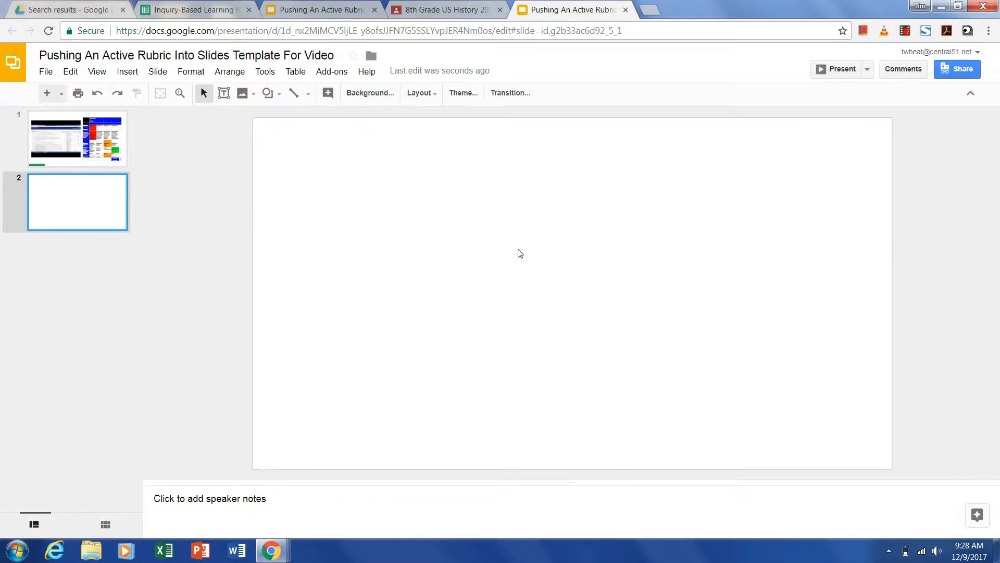
{"action": "left_click", "coordinate": [624, 9]}
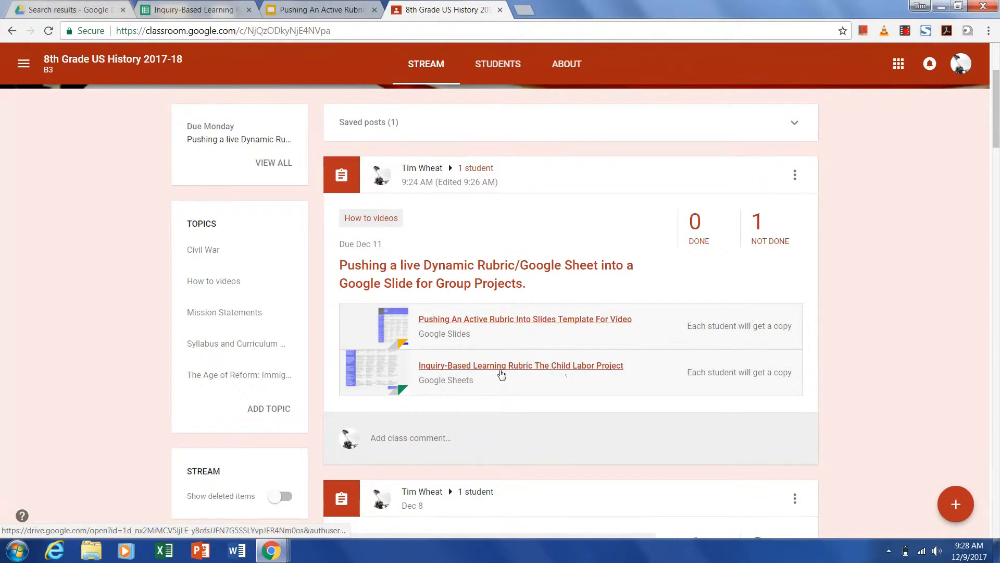
- Reset all five rubric scores in the Totals column to 0
{"action": "left_click", "coordinate": [203, 11]}
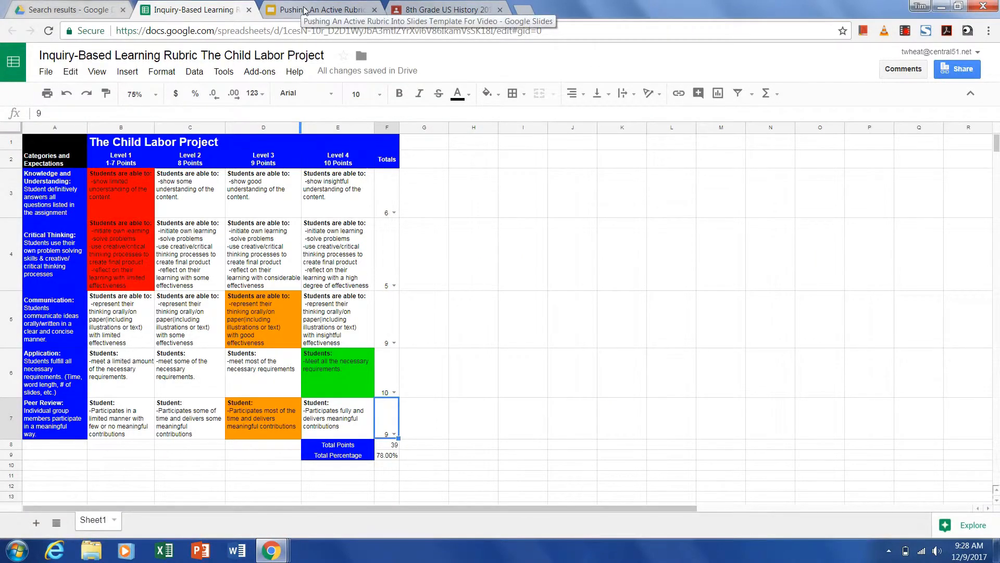
{"action": "left_click", "coordinate": [394, 212]}
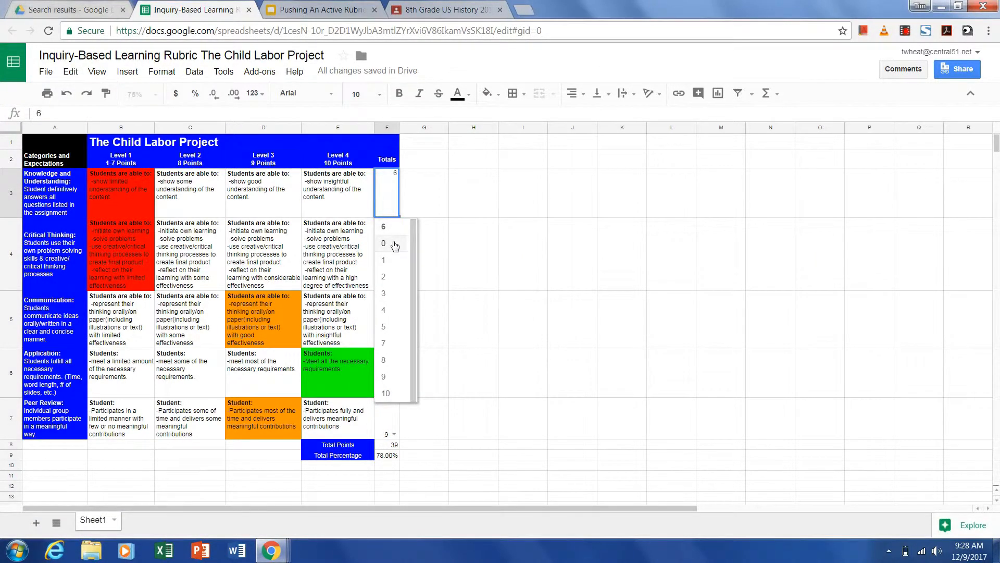
{"action": "left_click", "coordinate": [394, 261]}
{"action": "left_click", "coordinate": [394, 286]}
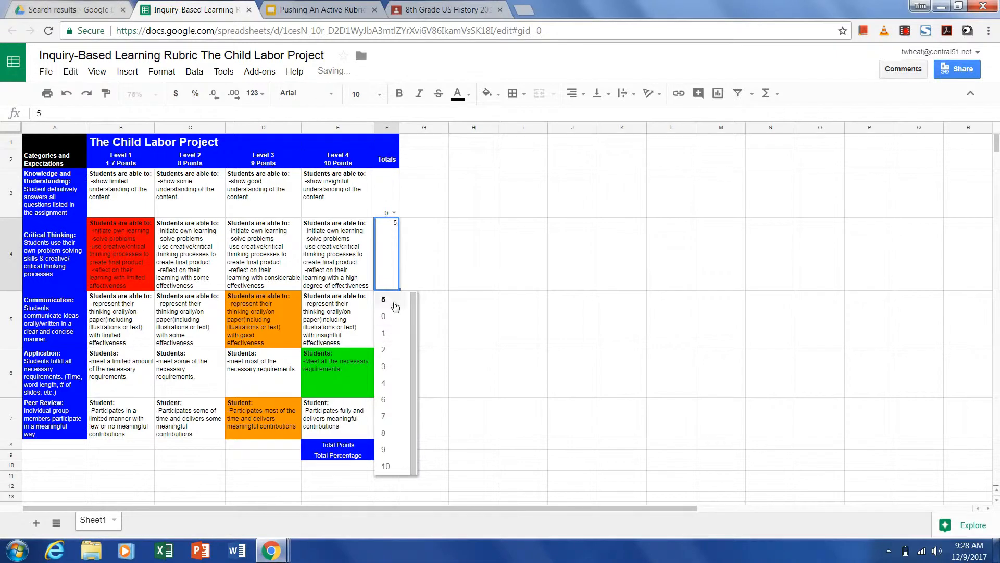
{"action": "left_click", "coordinate": [396, 324]}
{"action": "left_click", "coordinate": [395, 342]}
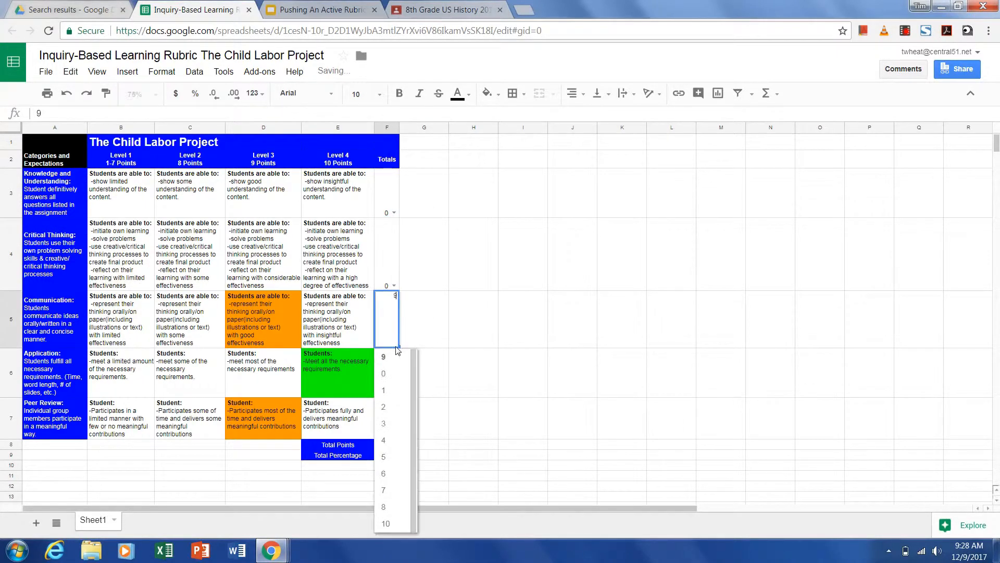
{"action": "left_click", "coordinate": [399, 374]}
{"action": "left_click", "coordinate": [394, 391]}
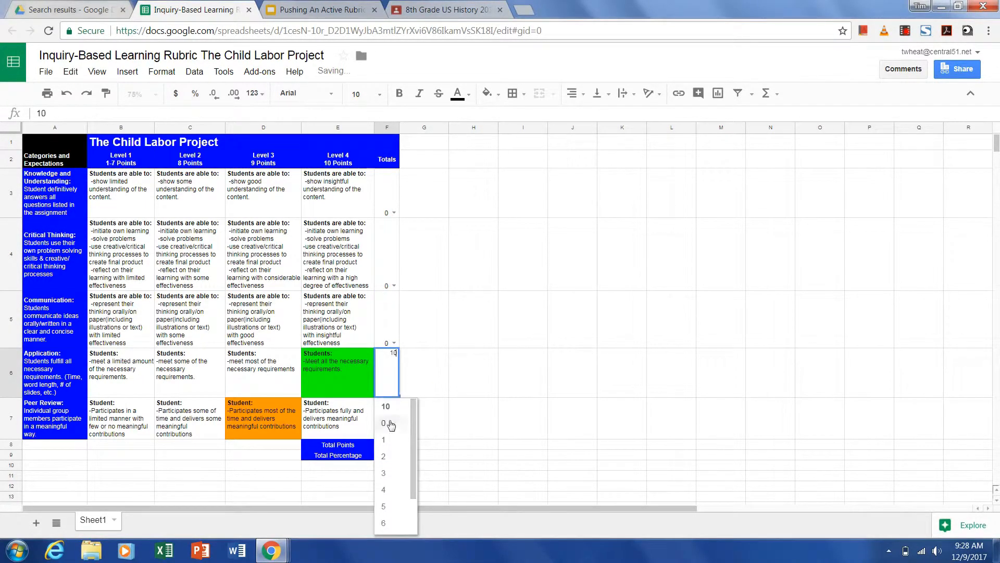
{"action": "left_click", "coordinate": [390, 426]}
{"action": "left_click", "coordinate": [394, 433]}
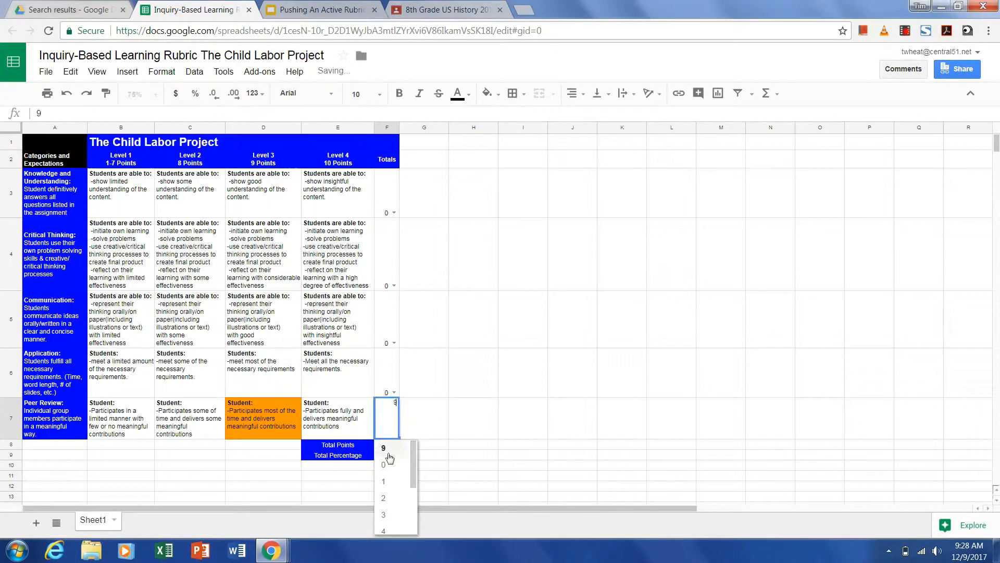
{"action": "left_click", "coordinate": [389, 465]}
- Update the linked rubric table on the first slide and return to the Classroom stream
{"action": "left_click", "coordinate": [283, 9]}
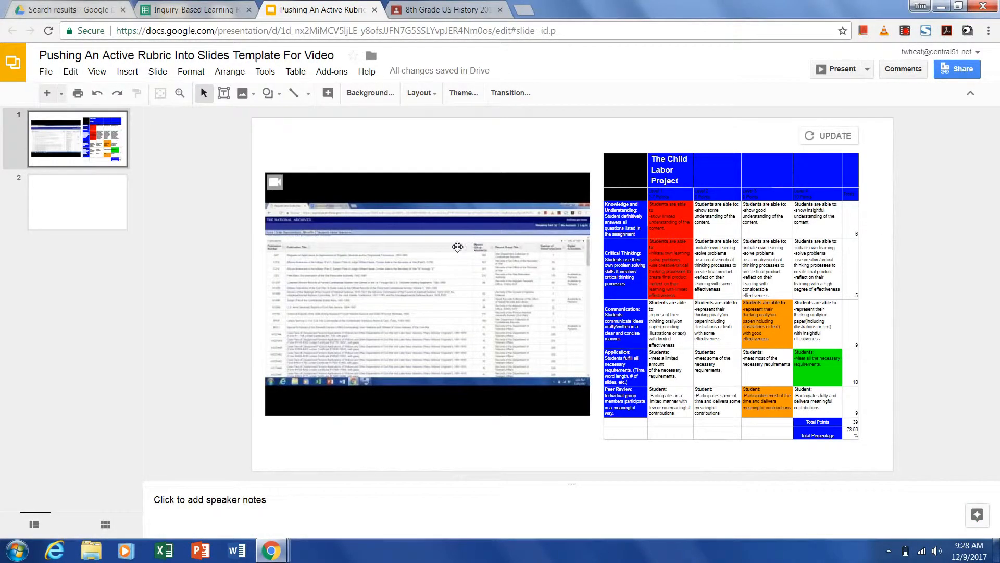
{"action": "left_click", "coordinate": [817, 141]}
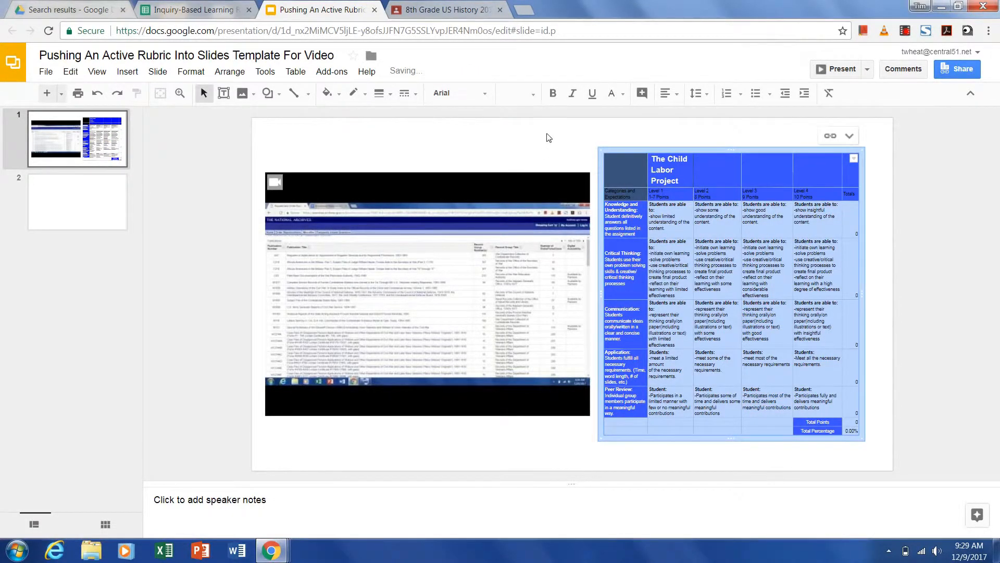
{"action": "left_click", "coordinate": [97, 202]}
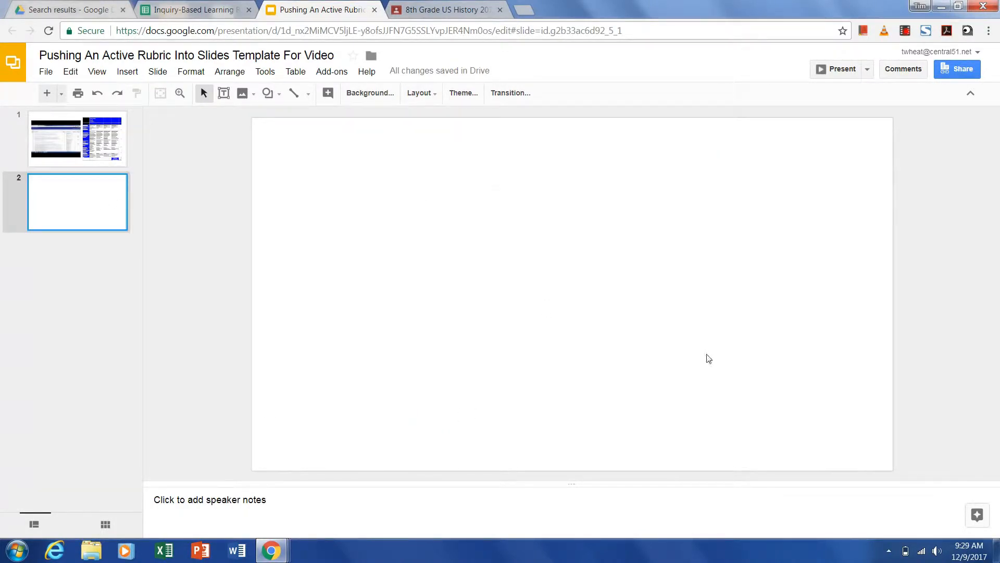
{"action": "left_click", "coordinate": [447, 9]}
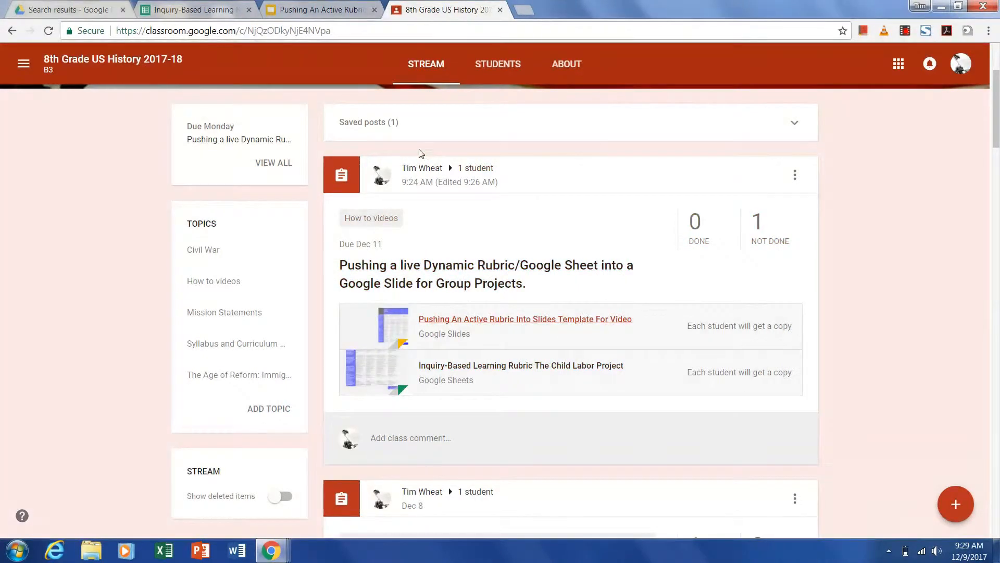
- Insert the Drive video 'Screenshots on PC with insertion/crop/edits in Google Docs.mp4' on the second slide, enlarge it and move it down
{"action": "left_click", "coordinate": [330, 9]}
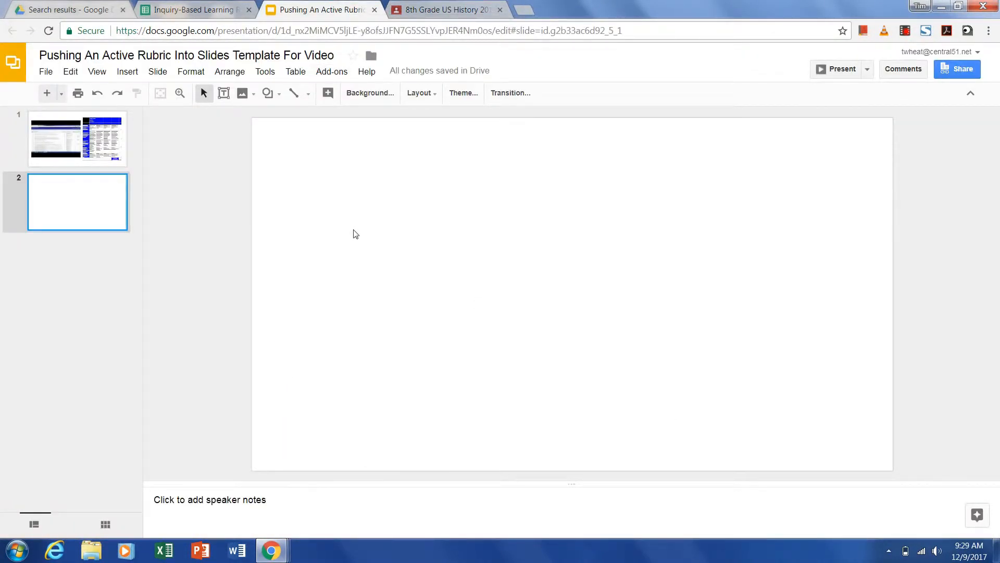
{"action": "left_click", "coordinate": [134, 75]}
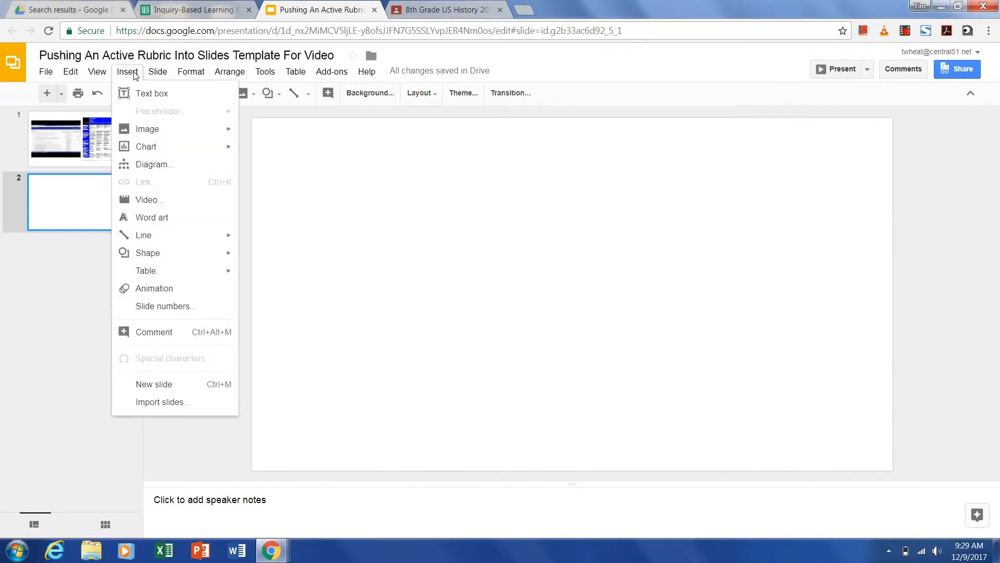
{"action": "left_click", "coordinate": [166, 203]}
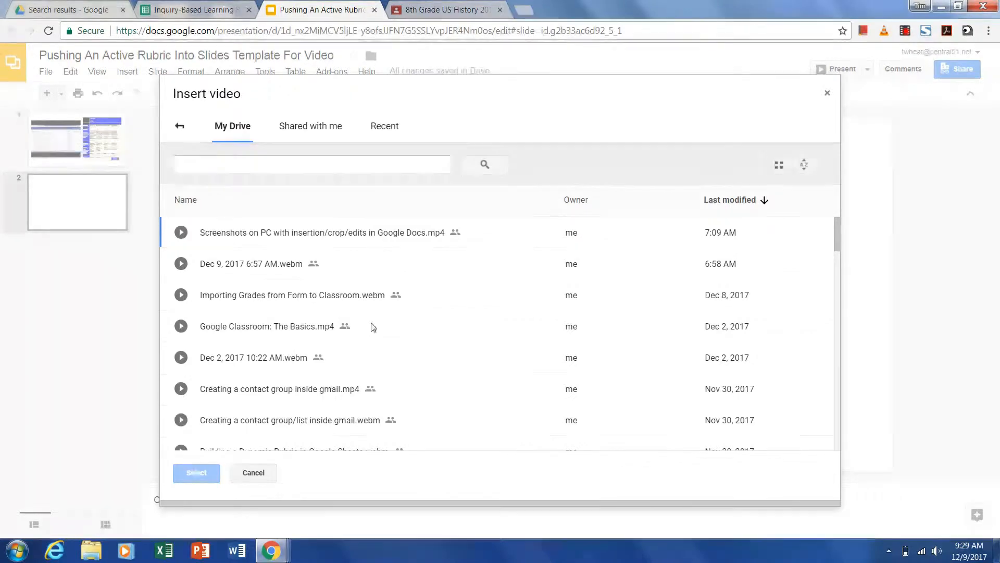
{"action": "left_click", "coordinate": [375, 233]}
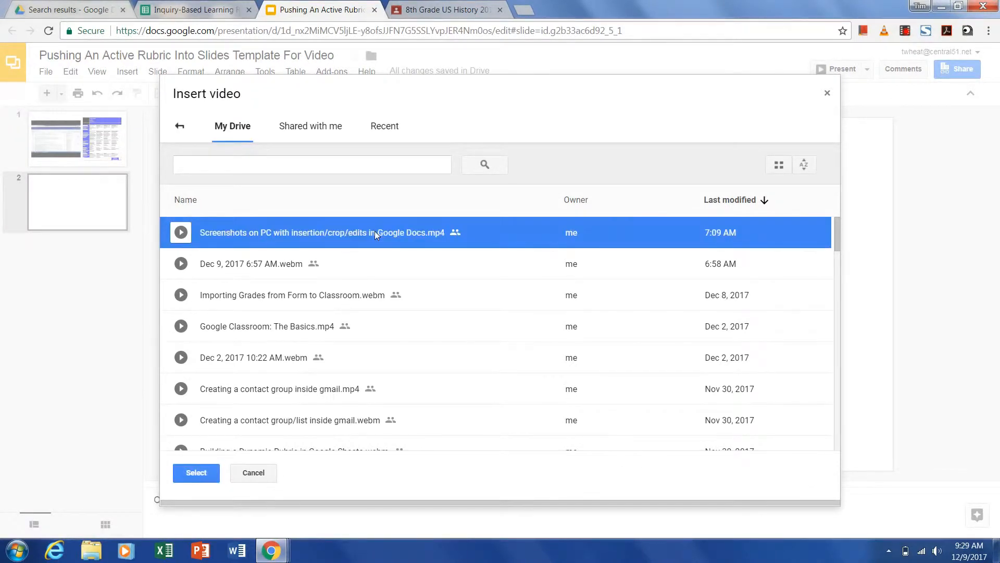
{"action": "left_click", "coordinate": [196, 473]}
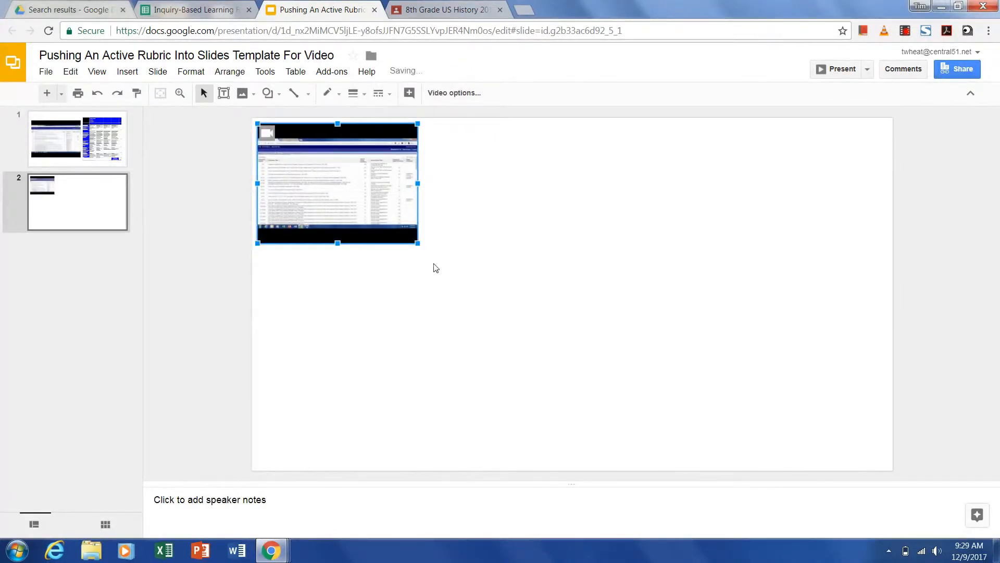
{"action": "left_click_drag", "start_coordinate": [416, 242], "coordinate": [519, 367]}
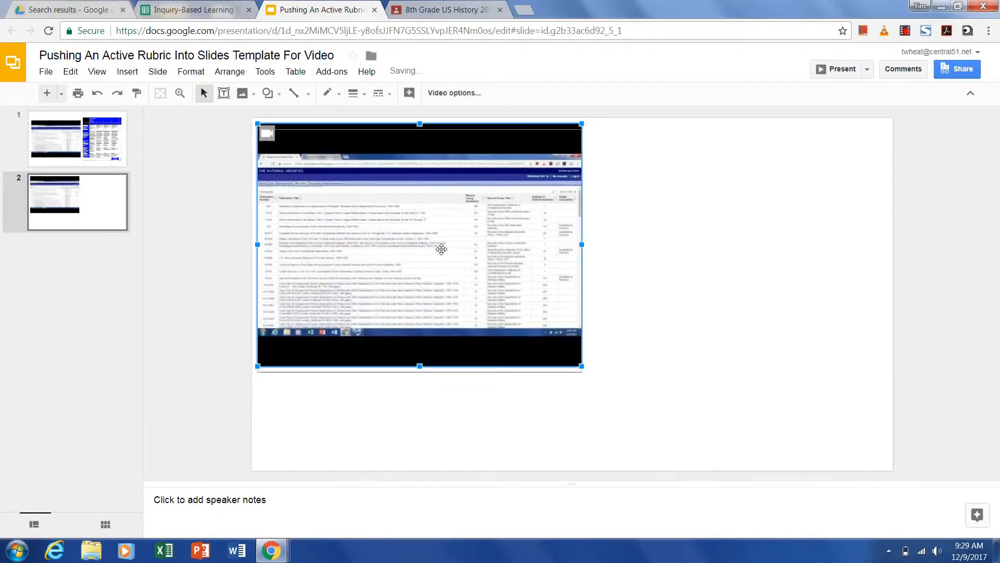
{"action": "left_click_drag", "start_coordinate": [442, 248], "coordinate": [454, 294]}
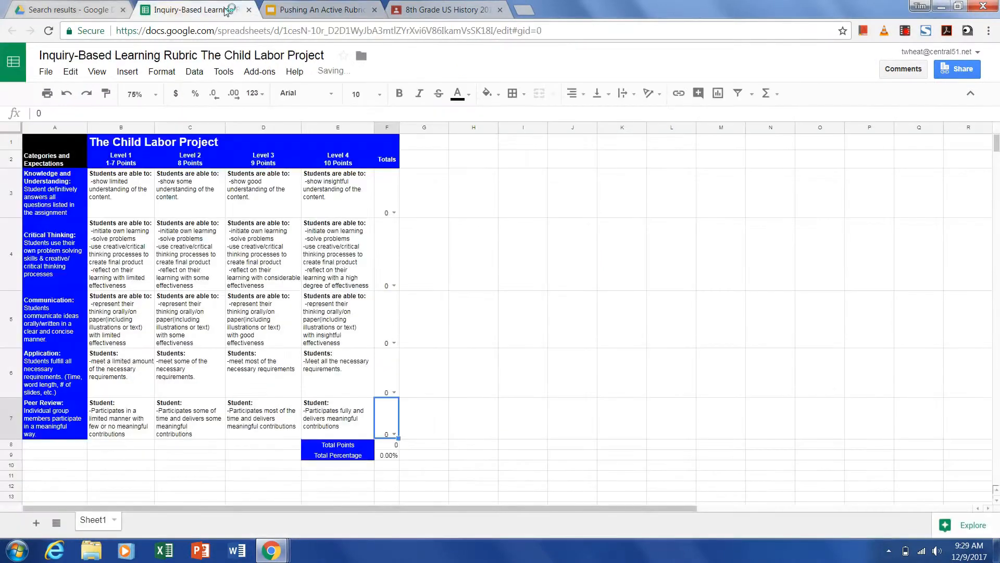
- Copy the whole rubric range A1:F9 from the spreadsheet
{"action": "left_click", "coordinate": [227, 10]}
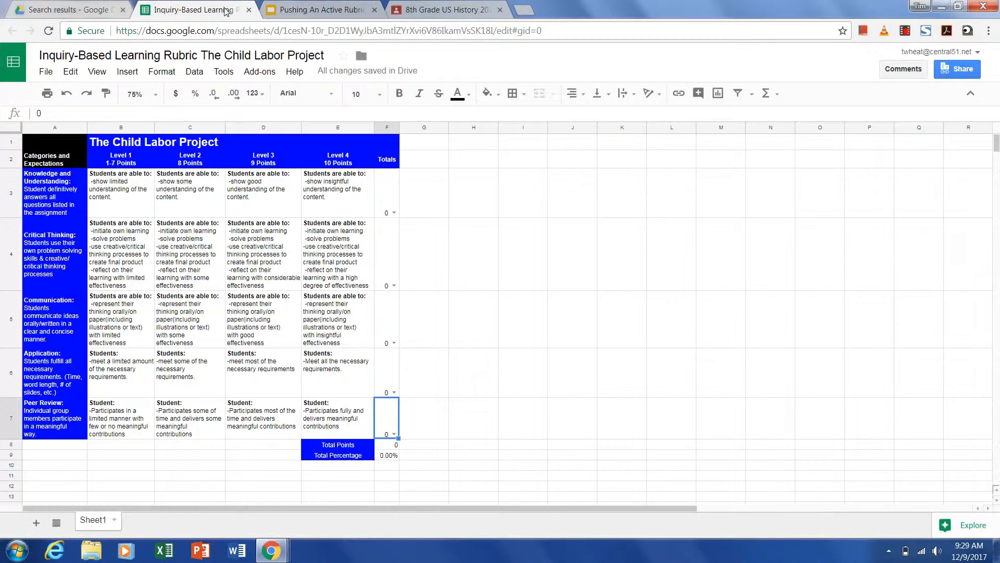
{"action": "left_click", "coordinate": [50, 148]}
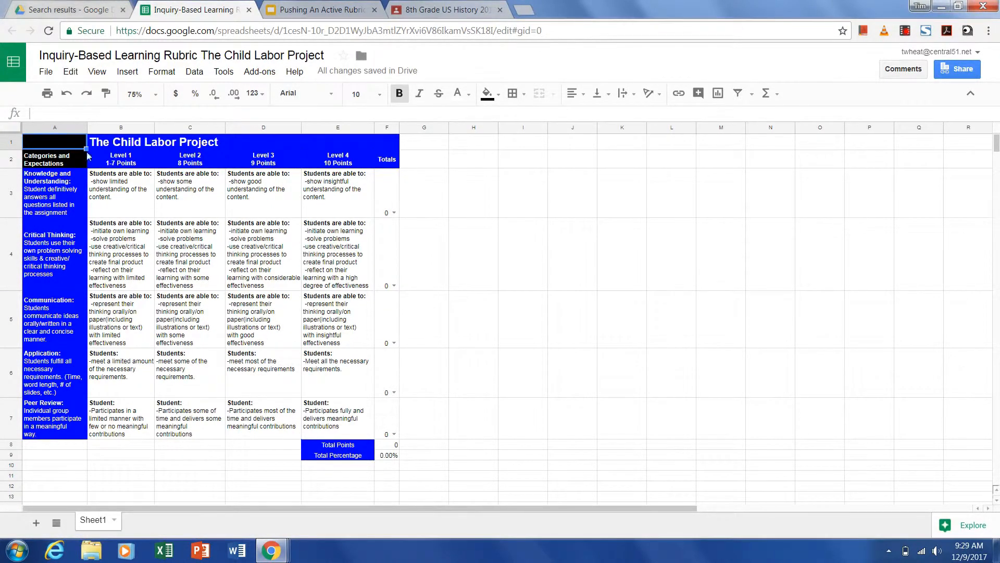
{"action": "left_click", "coordinate": [391, 456], "text": "shift"}
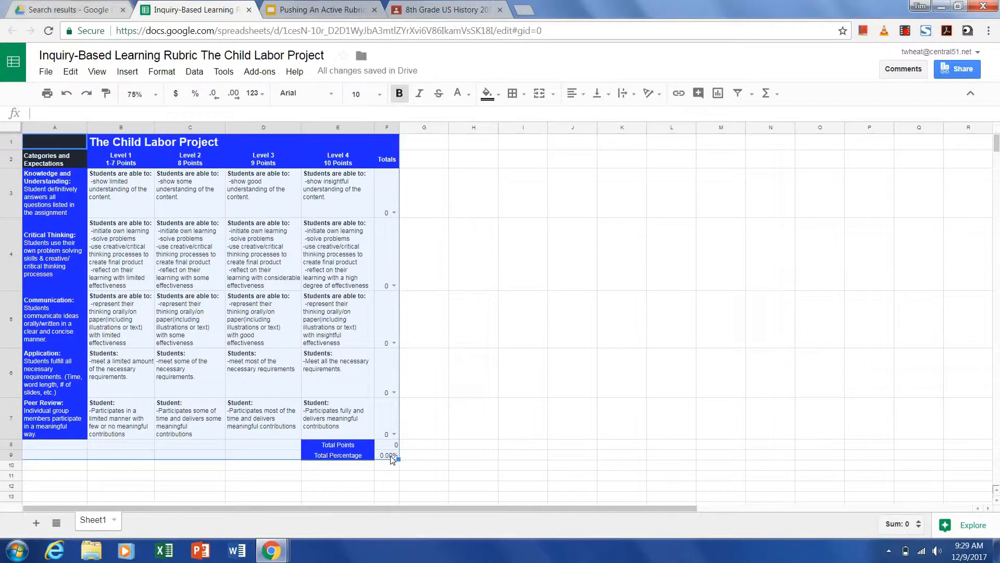
{"action": "key", "text": "ctrl+c"}
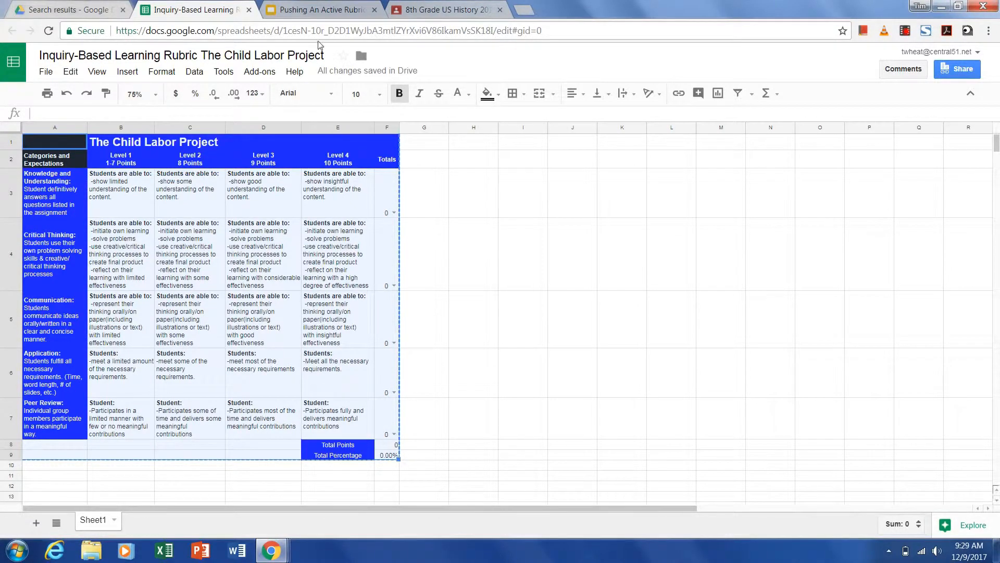
- Paste the rubric onto the second slide as a table linked to the spreadsheet
{"action": "left_click", "coordinate": [324, 10]}
{"action": "left_click", "coordinate": [688, 263]}
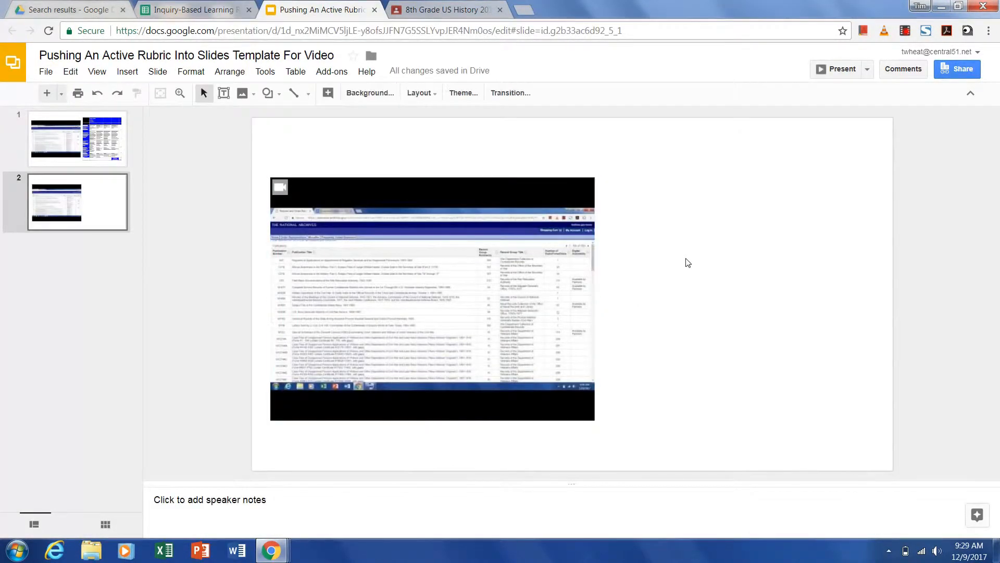
{"action": "key", "text": "ctrl+v"}
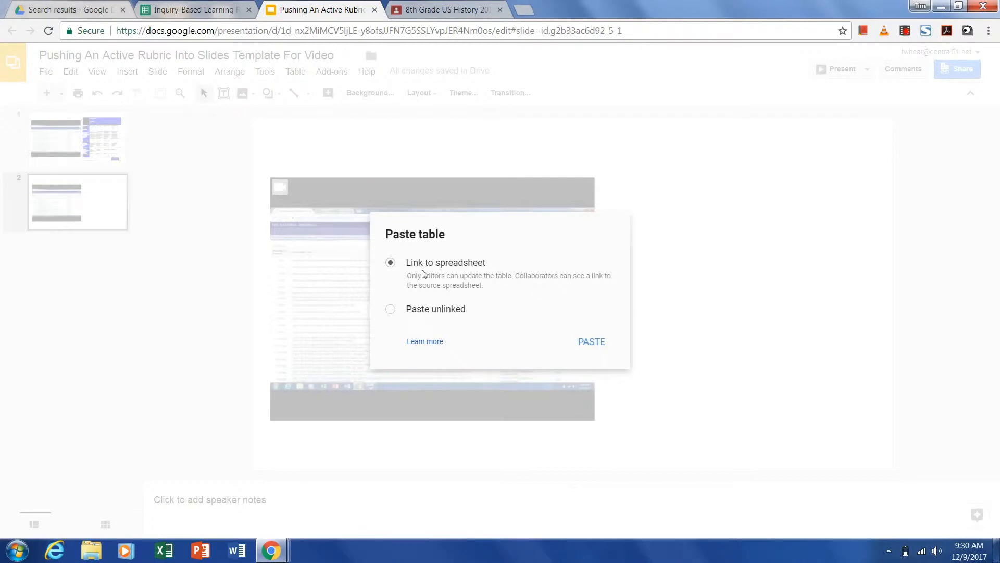
{"action": "left_click", "coordinate": [589, 344]}
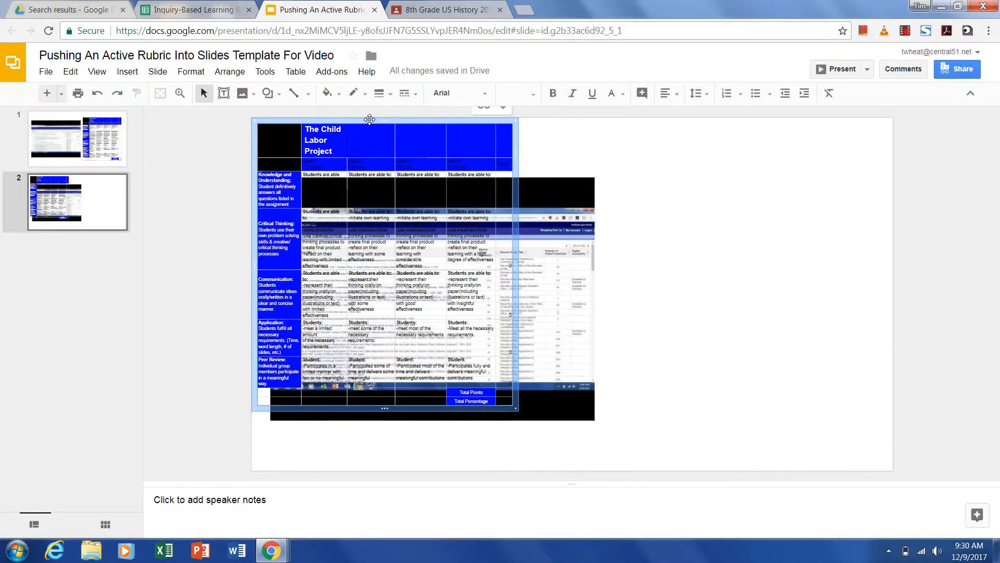
- Move the linked table beside the video and enter 0 in its first Totals cell
{"action": "left_click_drag", "start_coordinate": [370, 119], "coordinate": [721, 148]}
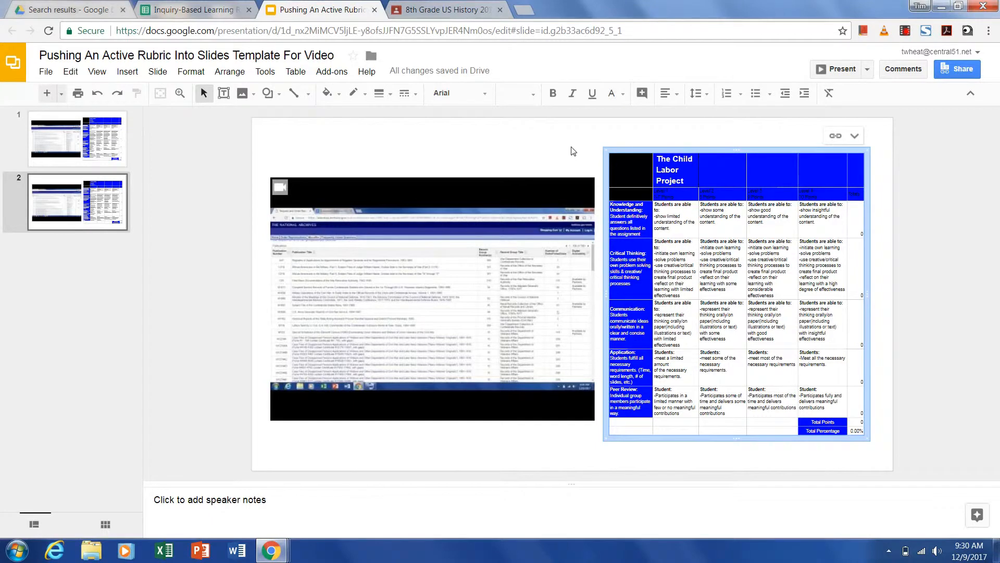
{"action": "left_click", "coordinate": [861, 233]}
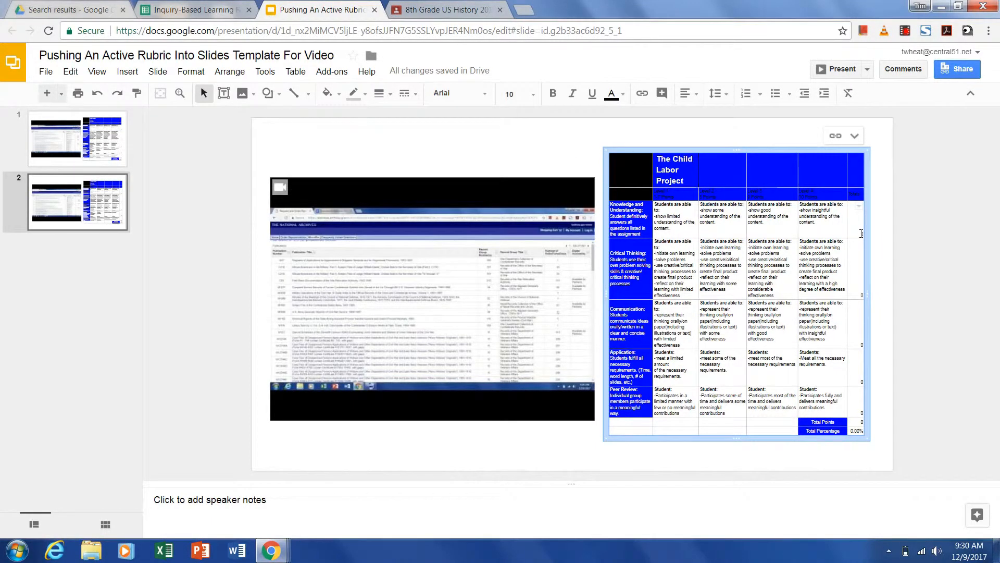
{"action": "type", "text": "0"}
{"action": "left_click", "coordinate": [859, 207]}
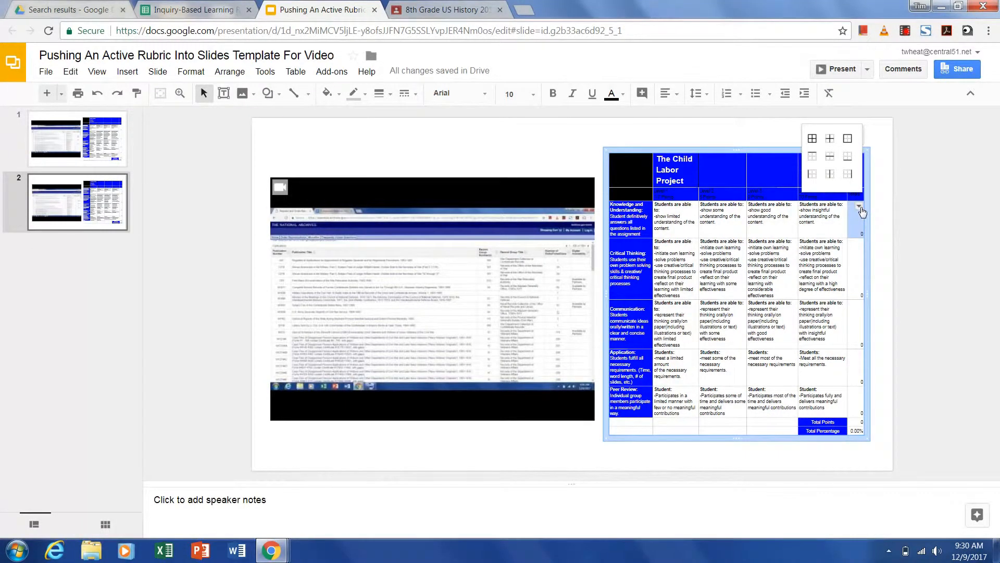
{"action": "left_click", "coordinate": [854, 234]}
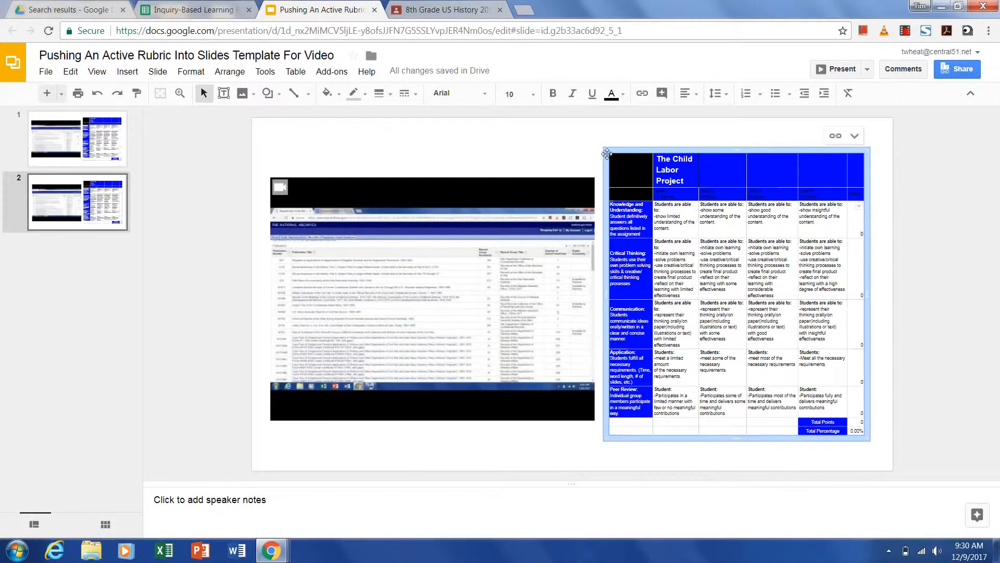
{"action": "left_click", "coordinate": [558, 151]}
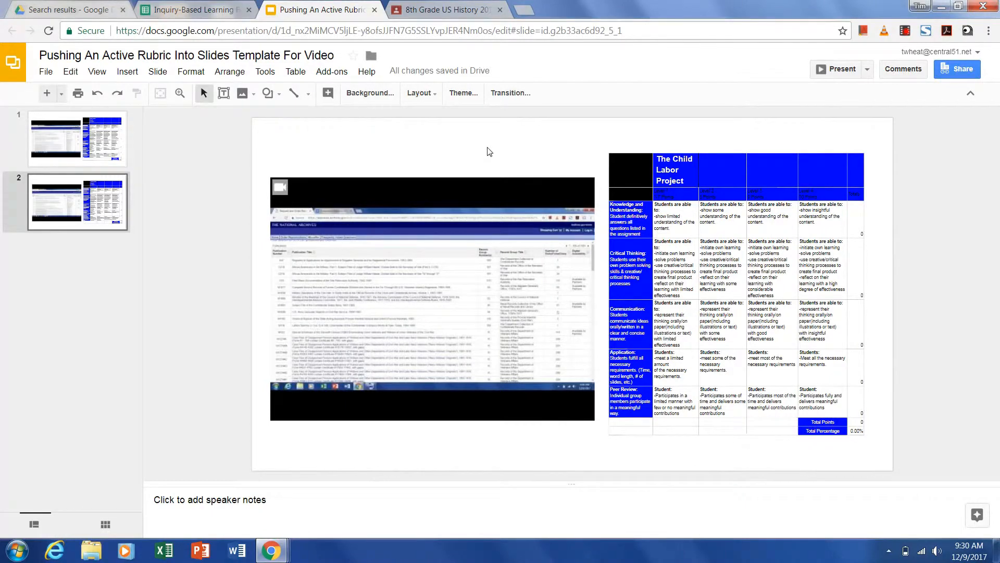
- Score the rubric in the spreadsheet by setting the five Totals to 10, 10, 10, 9 and 10
{"action": "left_click", "coordinate": [174, 9]}
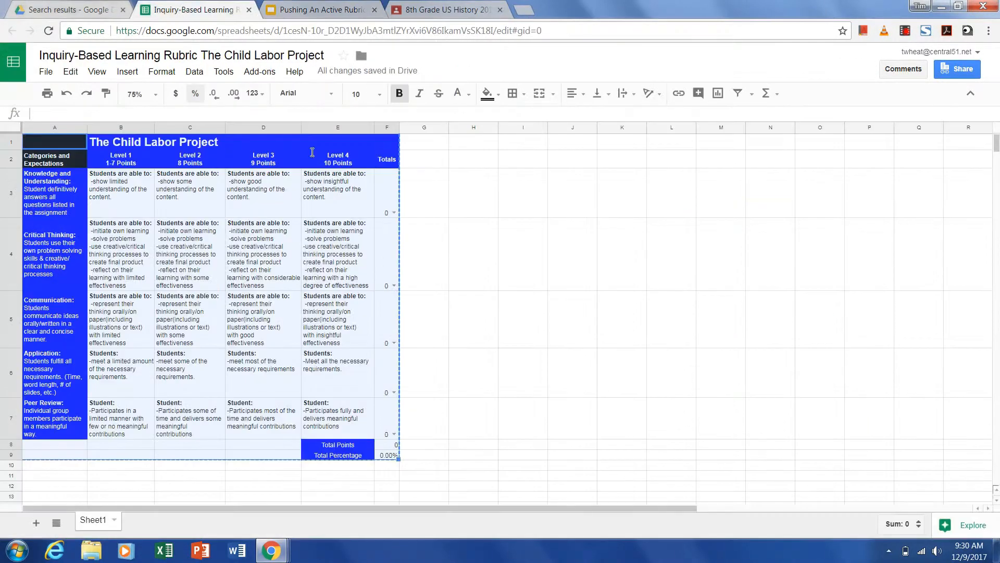
{"action": "left_click", "coordinate": [436, 195]}
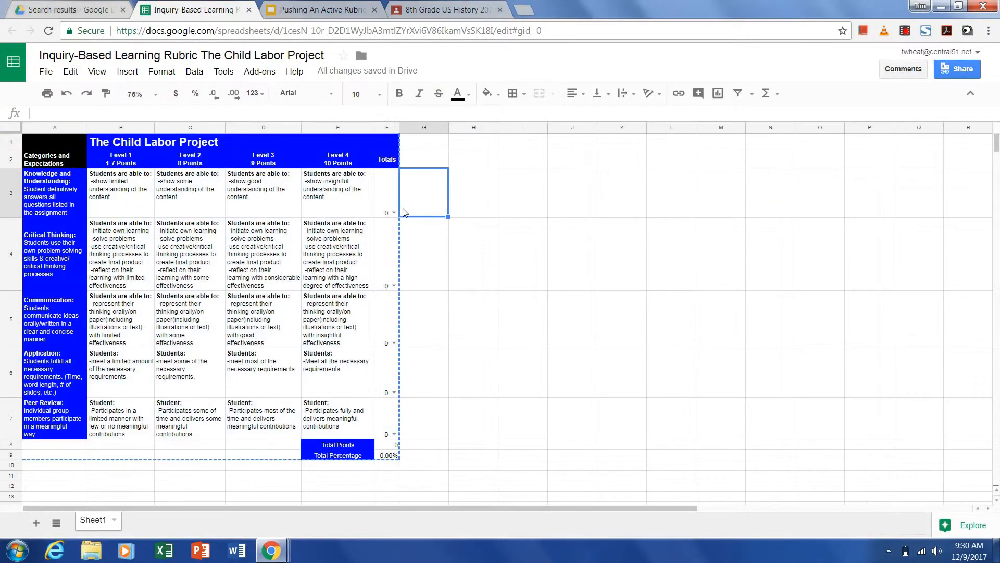
{"action": "left_click", "coordinate": [376, 242]}
{"action": "left_click", "coordinate": [394, 213]}
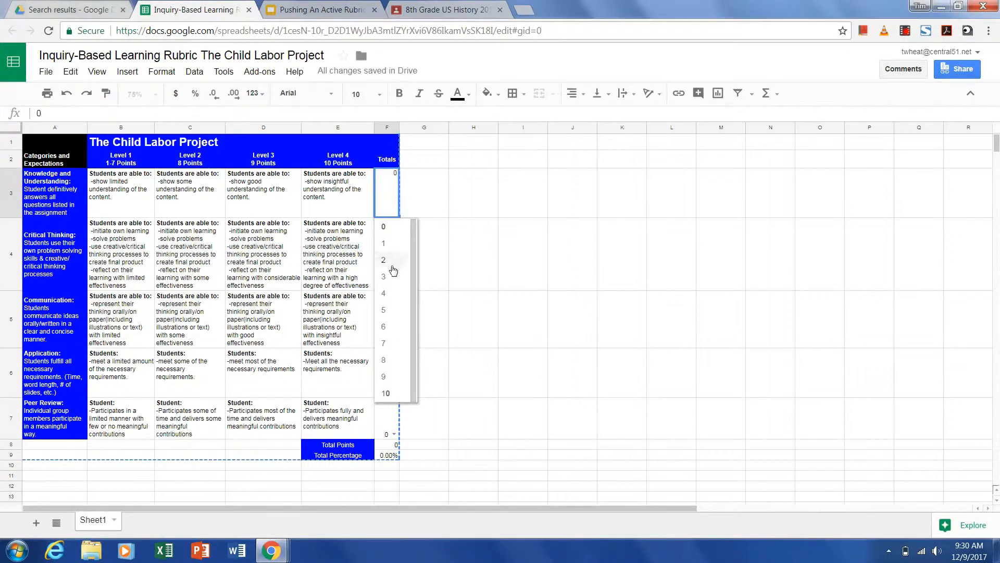
{"action": "left_click", "coordinate": [387, 394]}
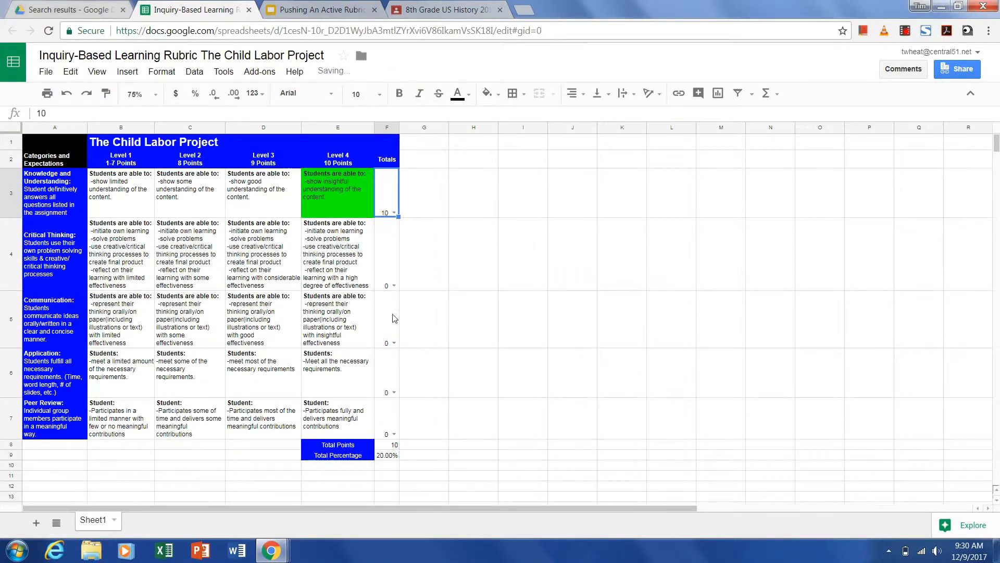
{"action": "left_click", "coordinate": [394, 285]}
{"action": "left_click", "coordinate": [387, 466]}
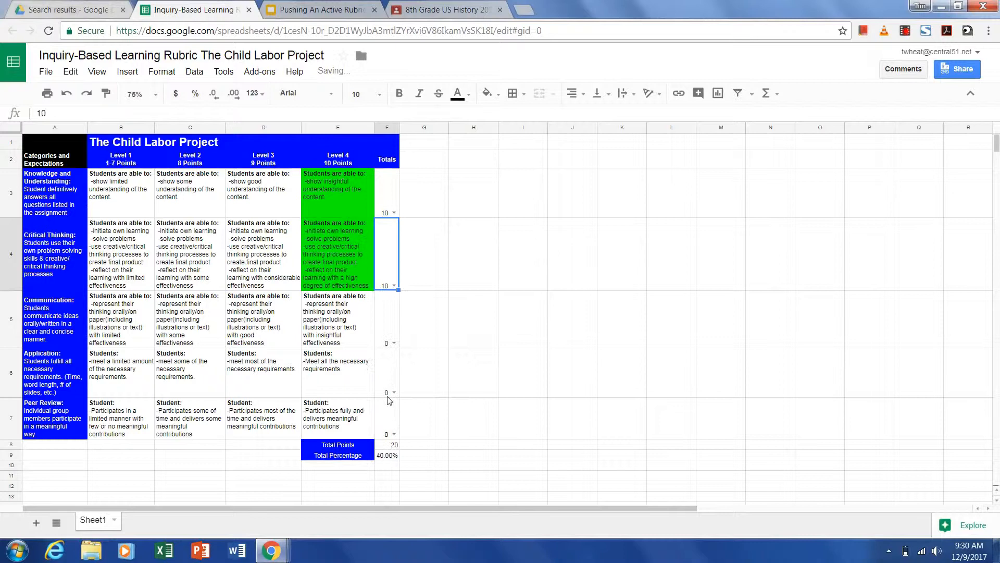
{"action": "left_click", "coordinate": [394, 342]}
{"action": "left_click", "coordinate": [390, 519]}
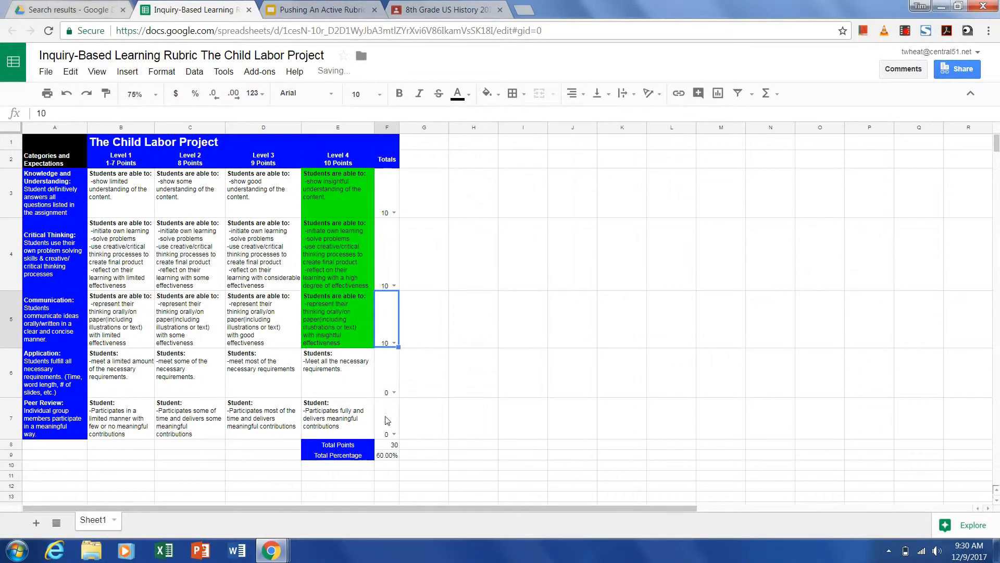
{"action": "left_click", "coordinate": [395, 392]}
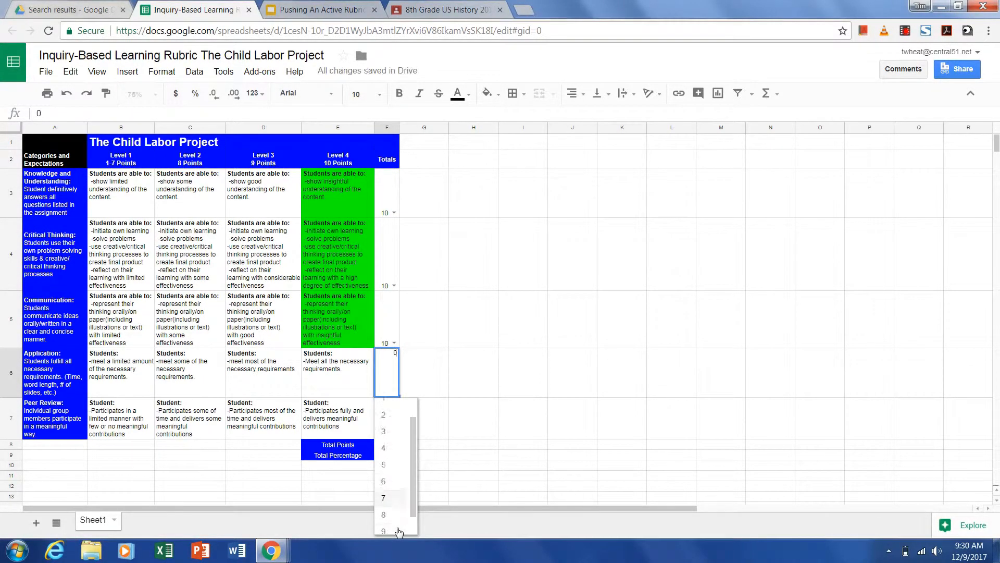
{"action": "left_click", "coordinate": [398, 530]}
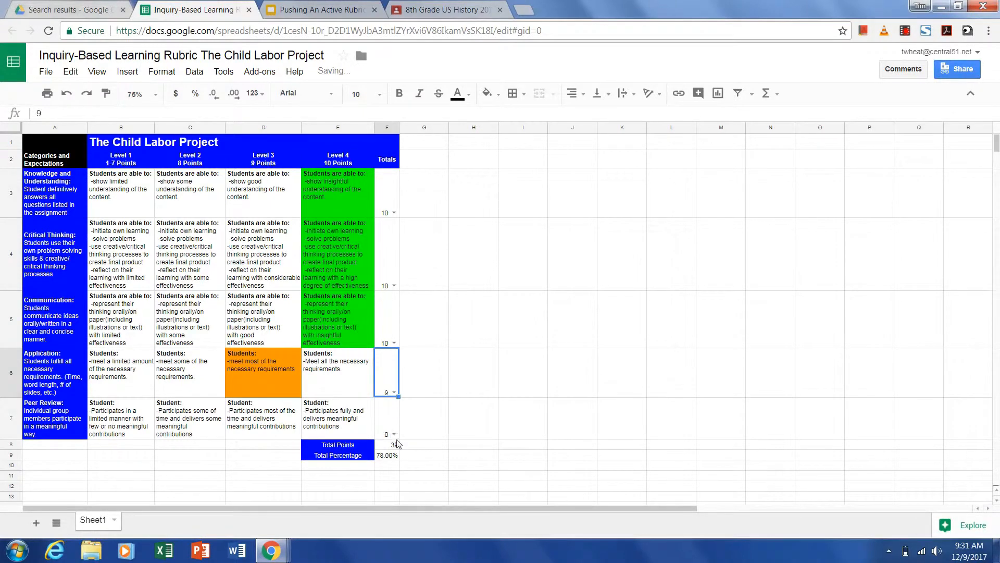
{"action": "left_click", "coordinate": [395, 434]}
{"action": "scroll", "coordinate": [401, 479], "scroll_direction": "down", "scroll_amount": 2}
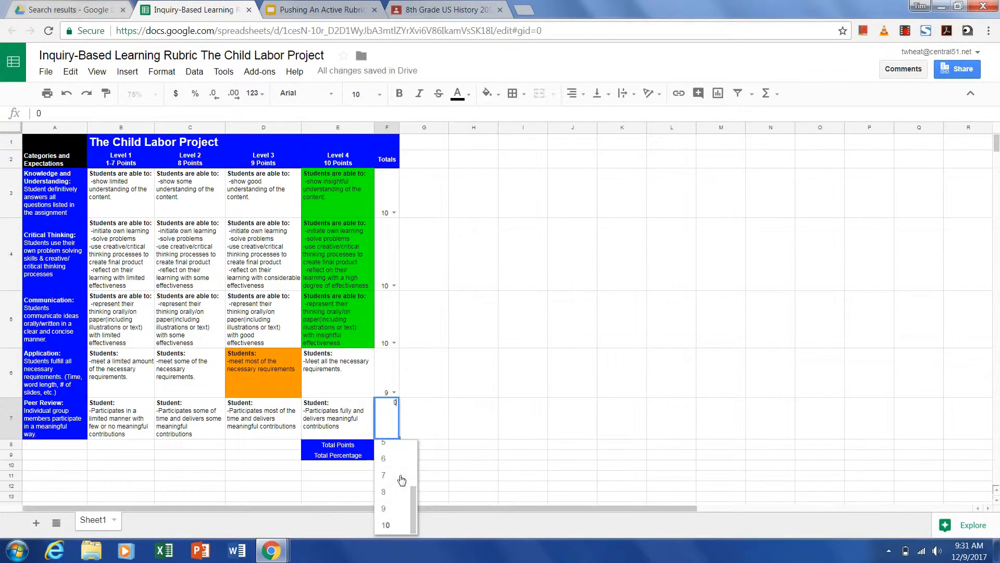
{"action": "left_click", "coordinate": [398, 527]}
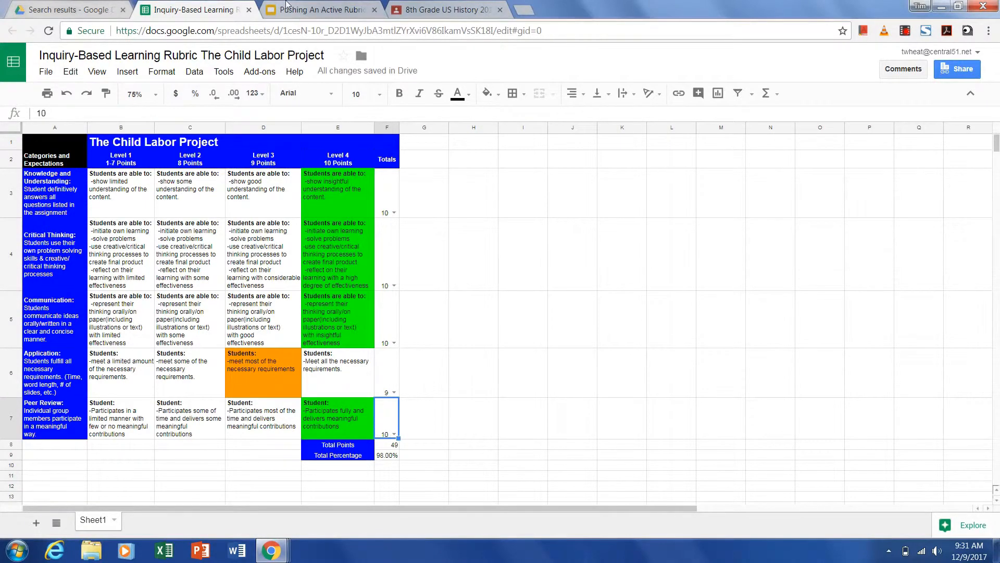
- Update the linked table on the second slide and preview the slide in presentation mode
{"action": "left_click", "coordinate": [316, 9]}
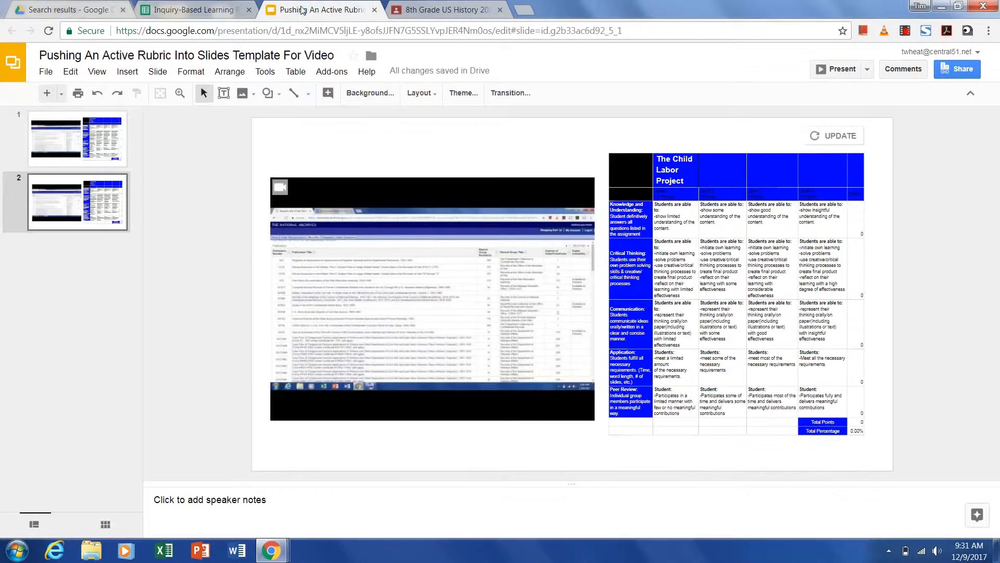
{"action": "left_click", "coordinate": [840, 136]}
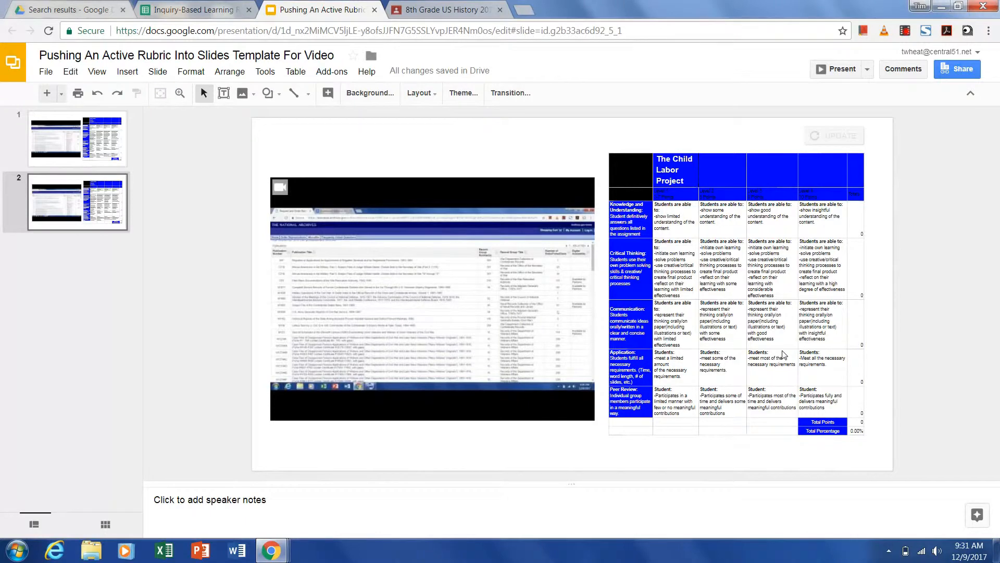
{"action": "left_click", "coordinate": [581, 159]}
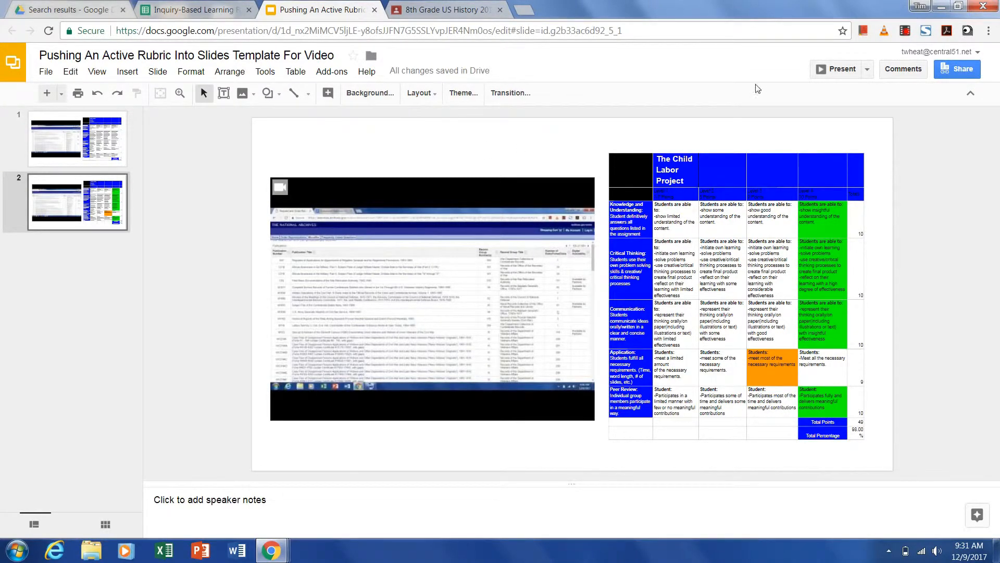
{"action": "left_click", "coordinate": [836, 69]}
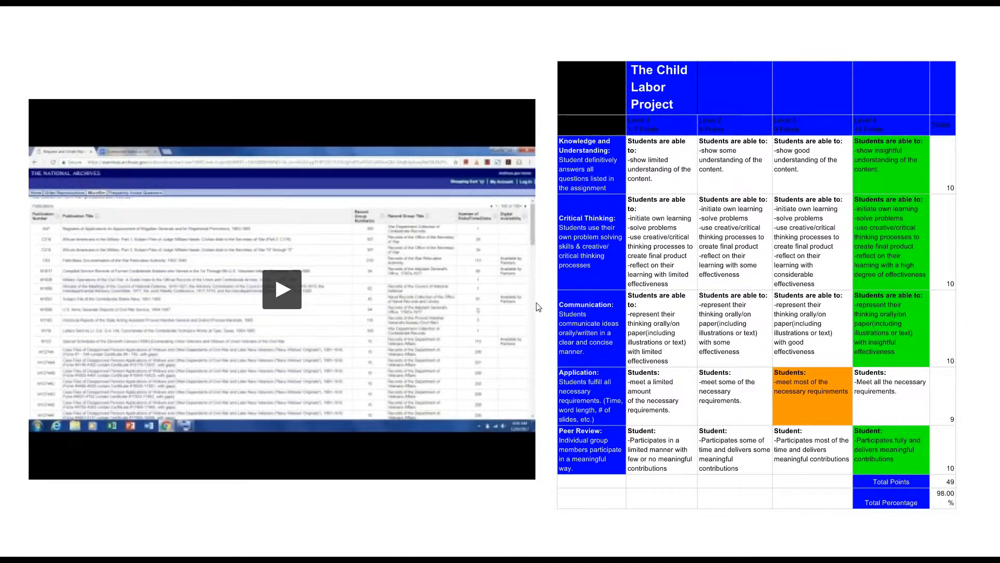
{"action": "key", "text": "Escape"}
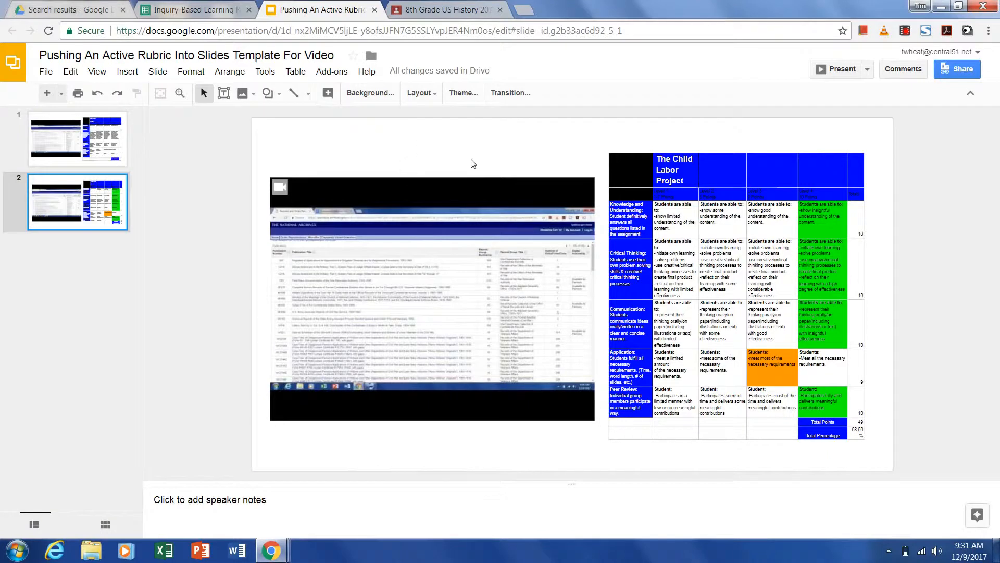